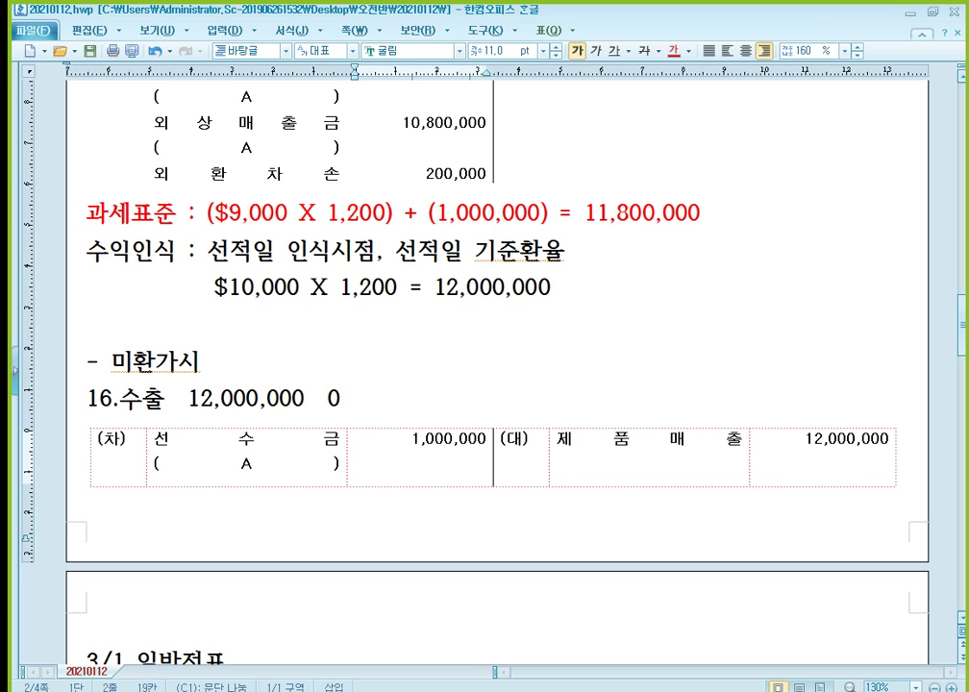
- Add the debit amounts 10,800,000 and 200,000 to the 미환가시 journal entry, leaving a blank line between them
key(Return)
text(10,)
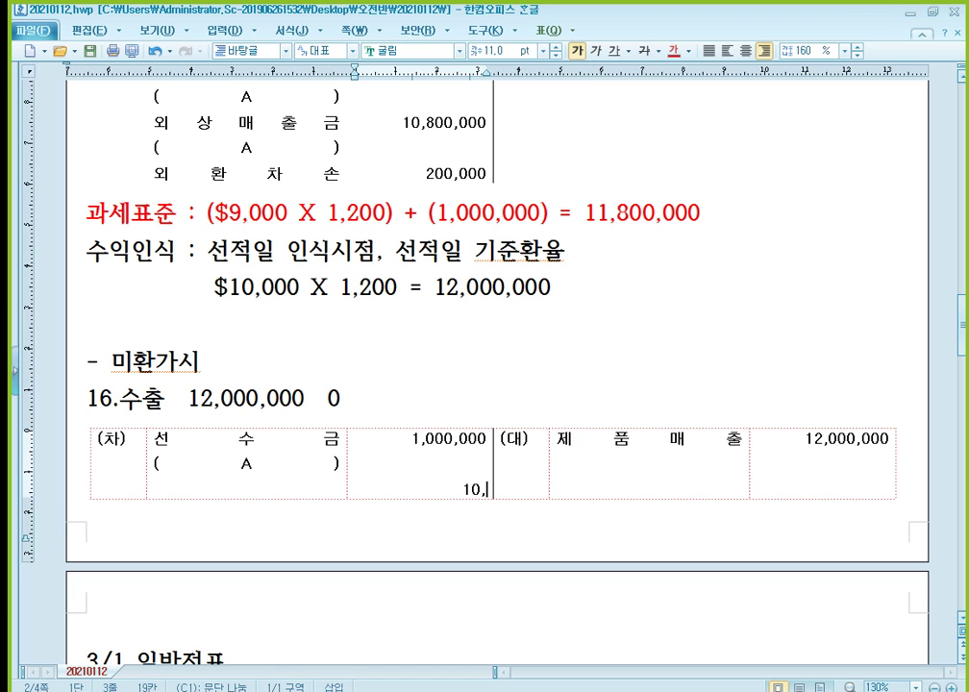
text(800,000)
key(Return)
key(Return)
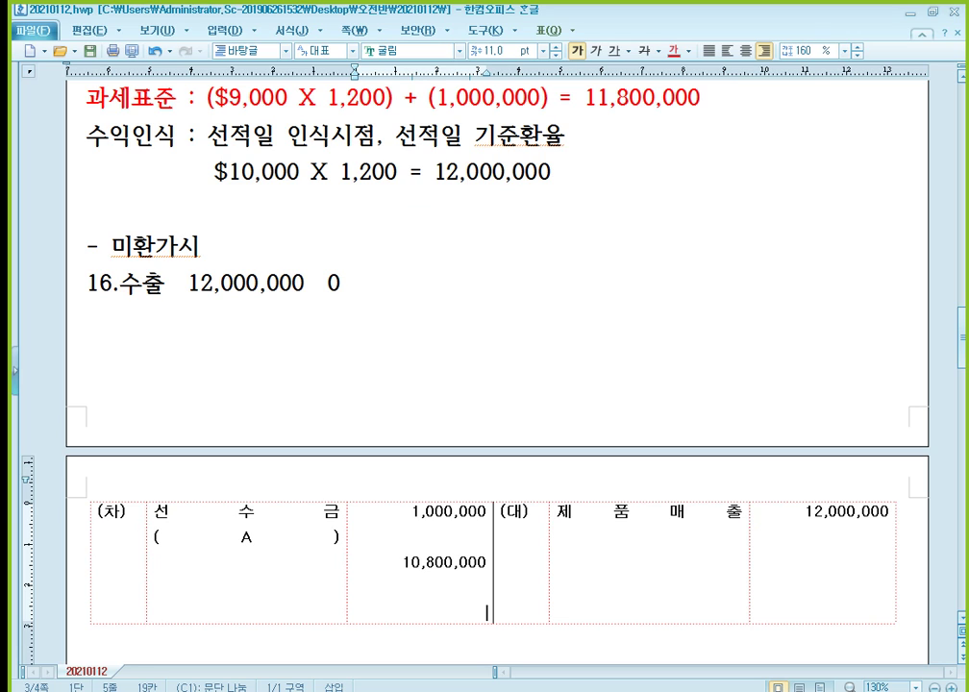
text(200,000)
- Enter the debit accounts 외상매출금 with (A) beneath it and 외환차손 beside their amounts in the 미환가시 entry
key(Up)
key(Up)
key(Up)
key(Left)
key(Return)
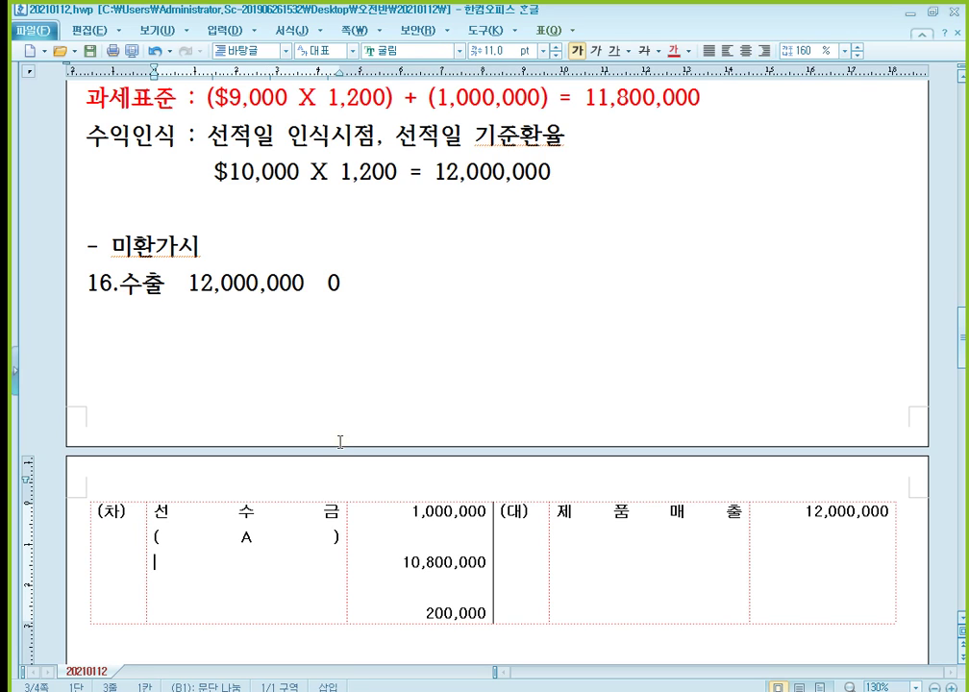
text(dhl)
key(BackSpace)
key(BackSpace)
key(BackSpace)
text(외)
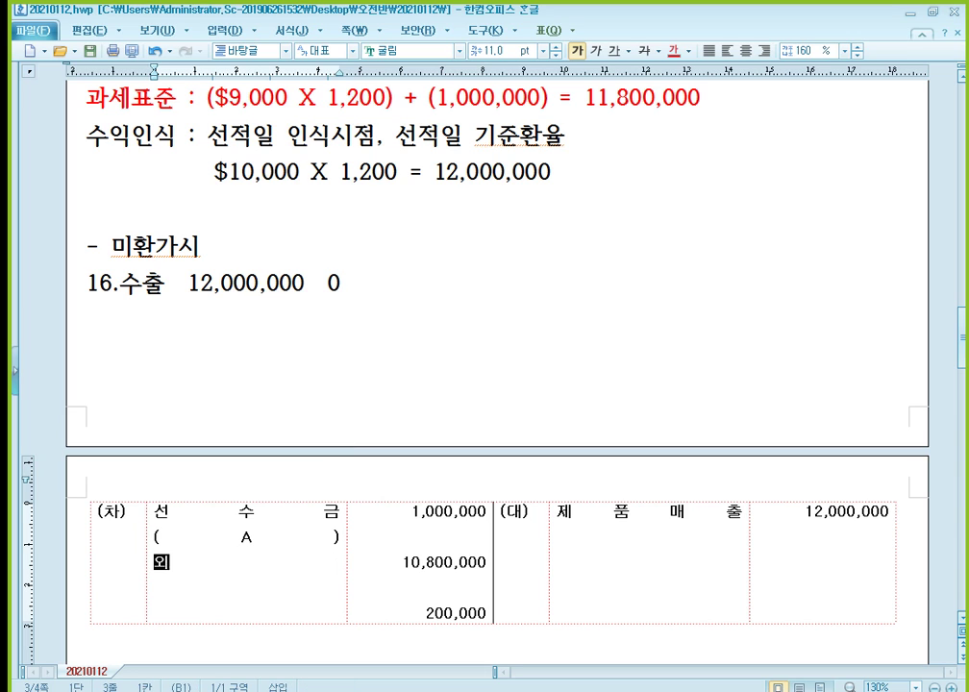
text(상매출금)
key(Return)
text((A))
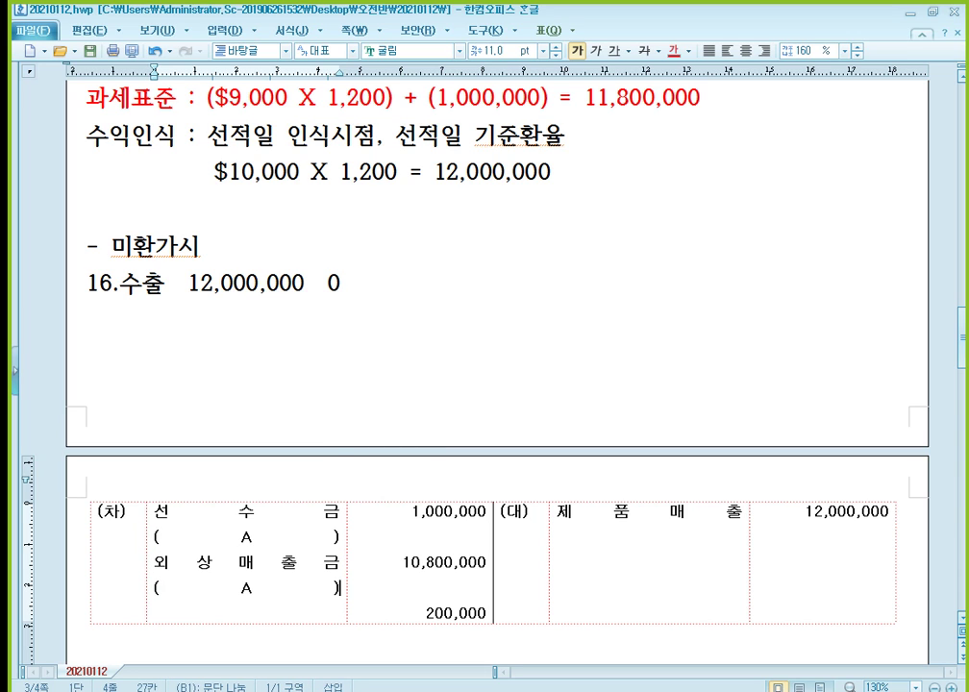
key(Return)
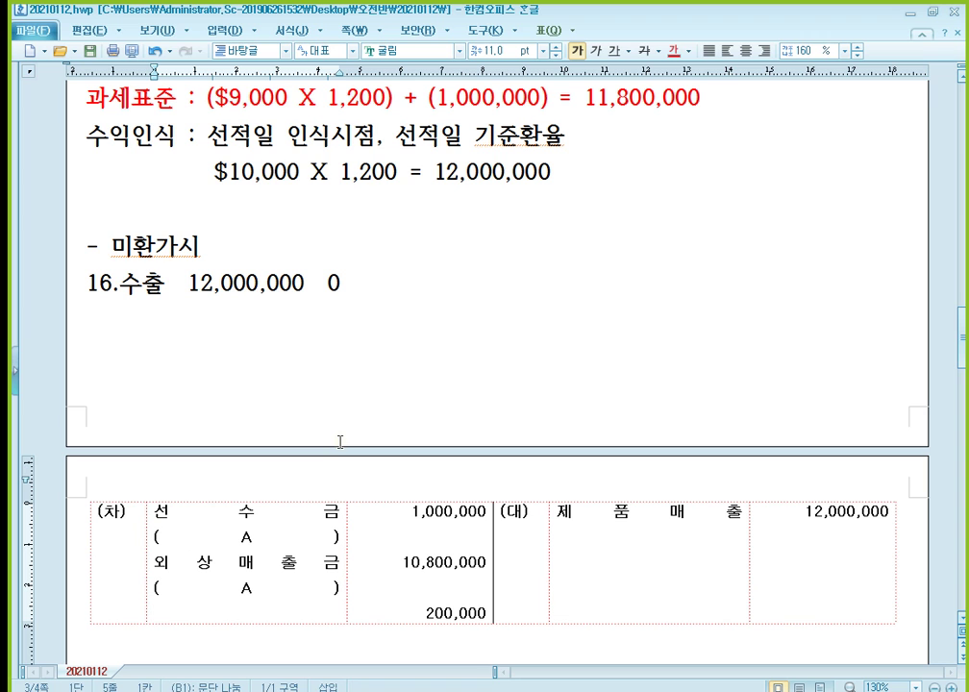
text(외환차손)
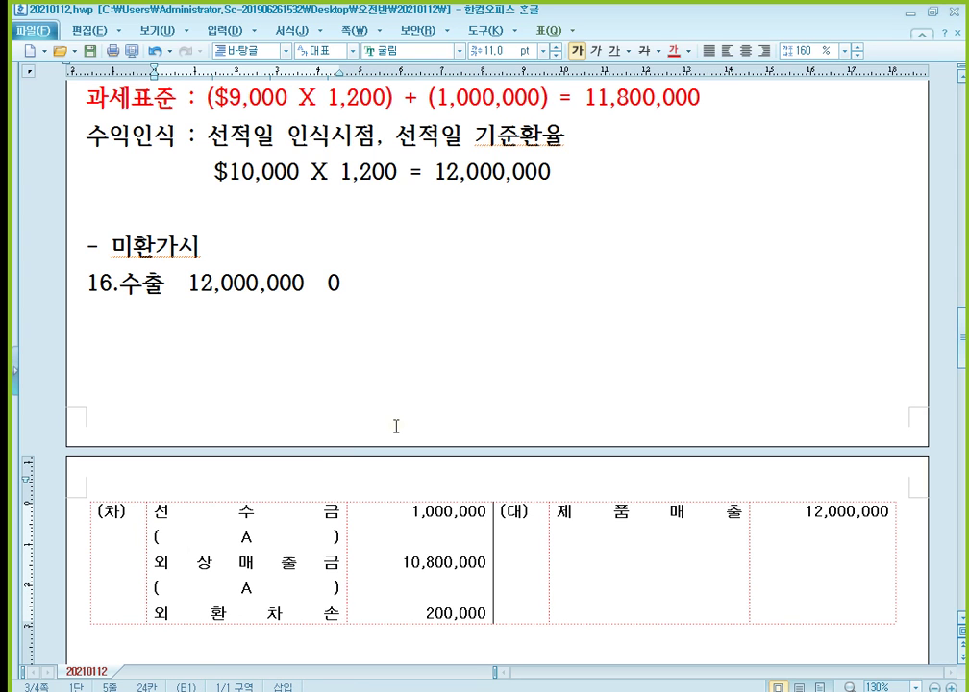
- Insert blank lines above the 2/5 매입매출전표 heading to push that section onto the next page
scroll(395, 426, up, 6)
scroll(224, 179, up, 5)
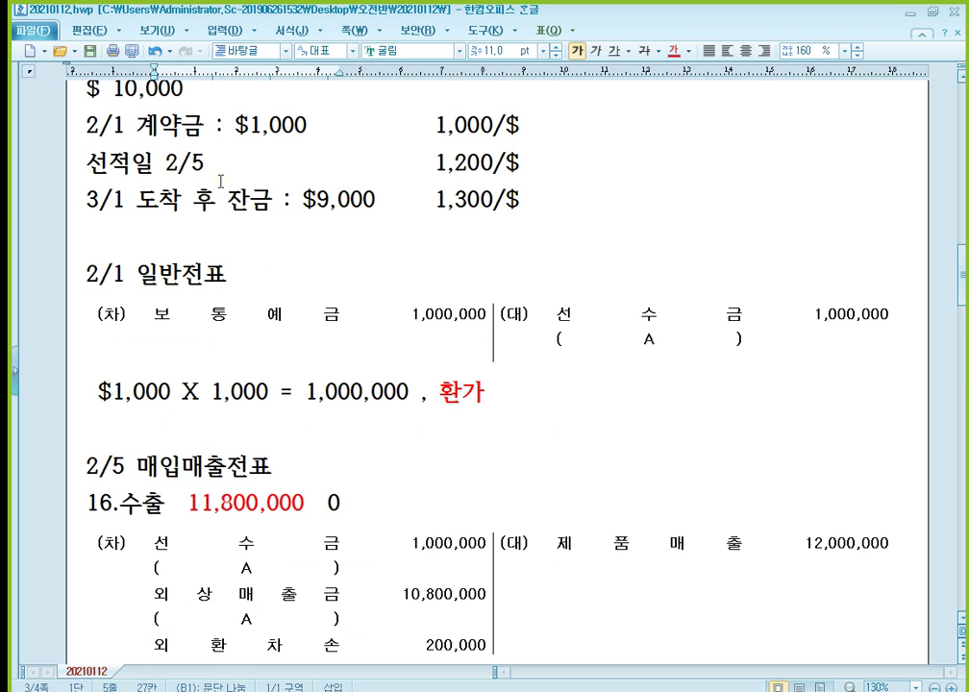
scroll(169, 247, down, 1)
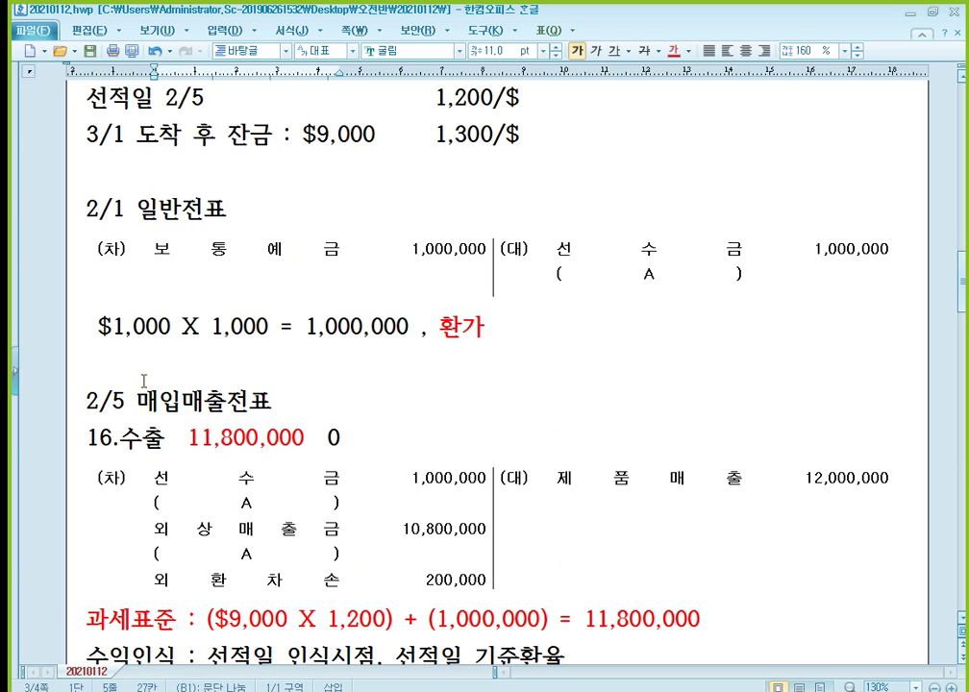
click(142, 370)
key(Return)
key(Return)
key(Return)
key(Return)
key(Return)
key(Return)
key(Return)
key(Return)
key(Return)
key(Return)
key(Return)
key(Return)
key(Return)
key(Return)
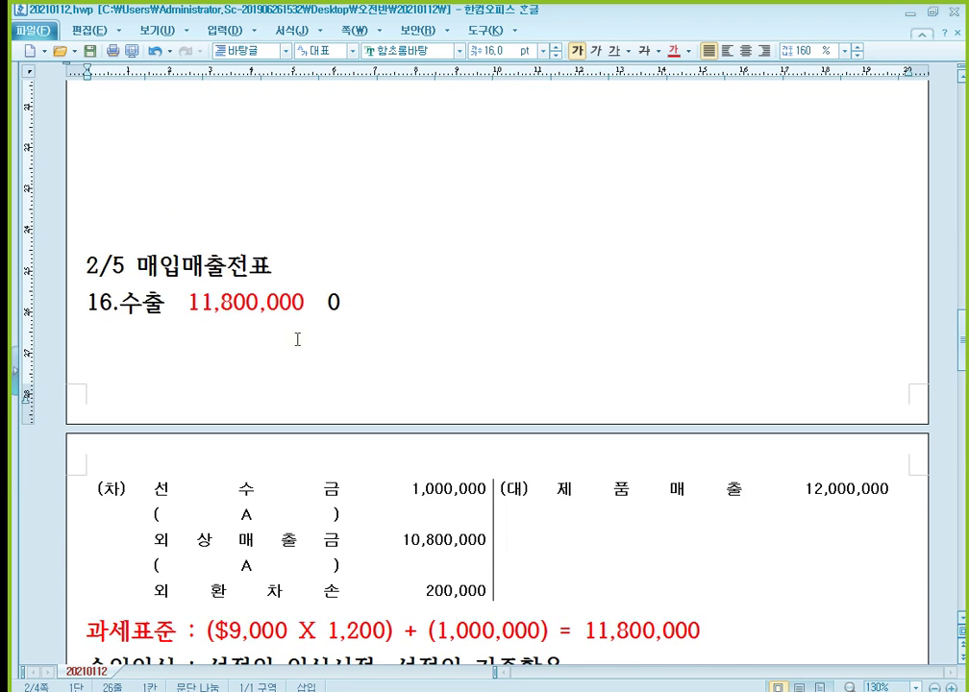
scroll(380, 347, down, 6)
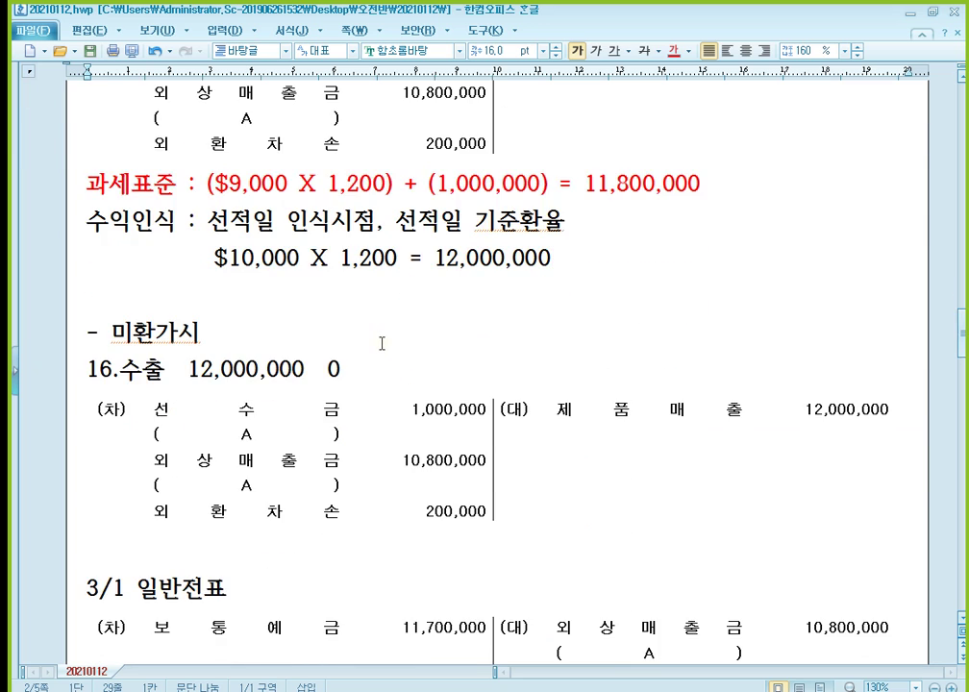
scroll(382, 343, up, 1)
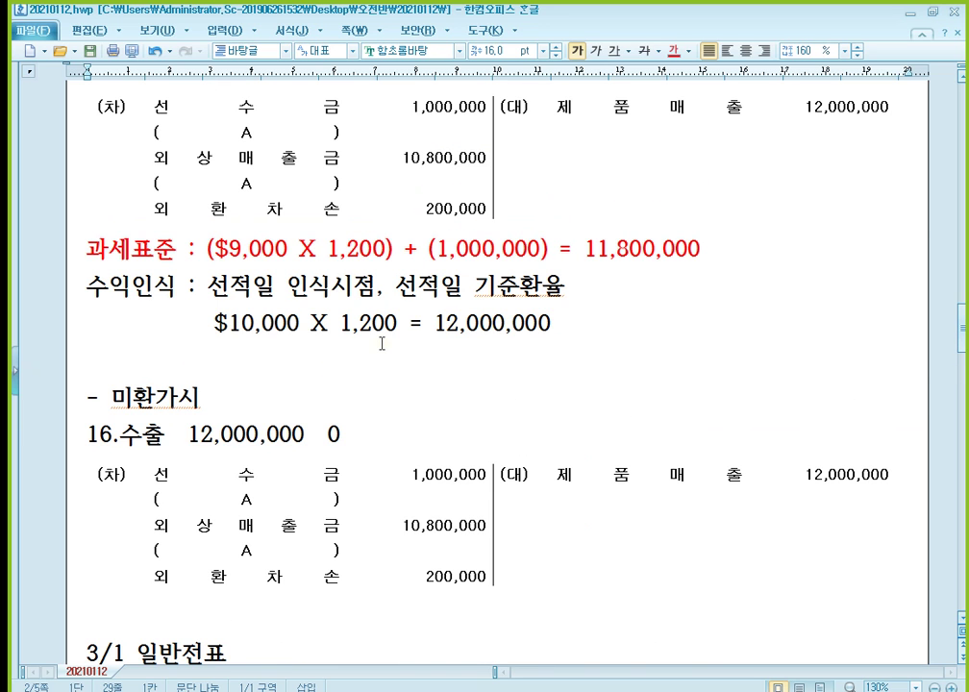
scroll(403, 329, up, 1)
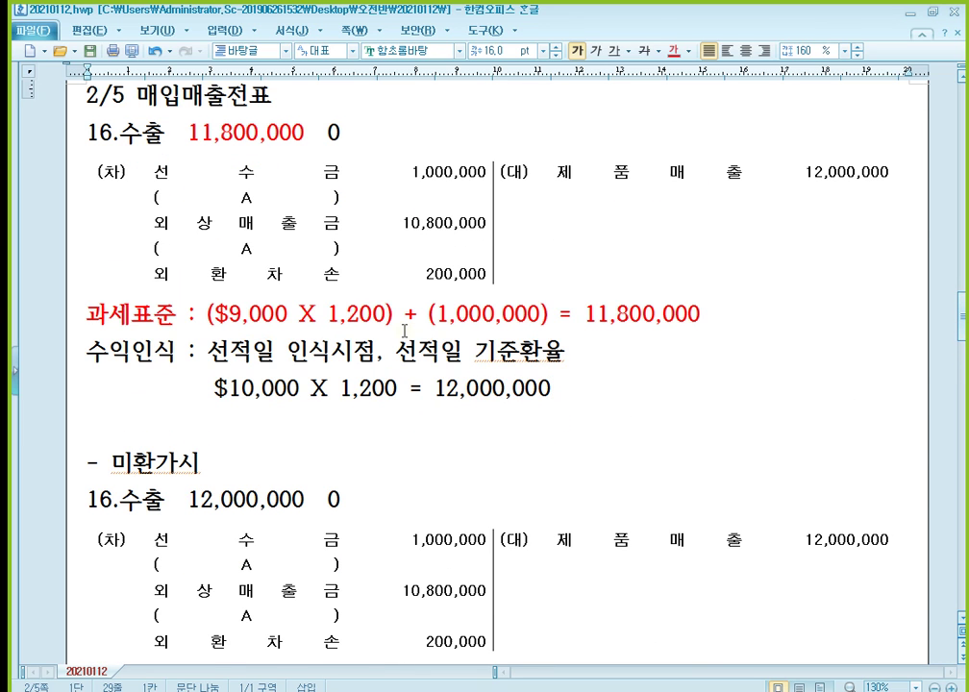
click(257, 139)
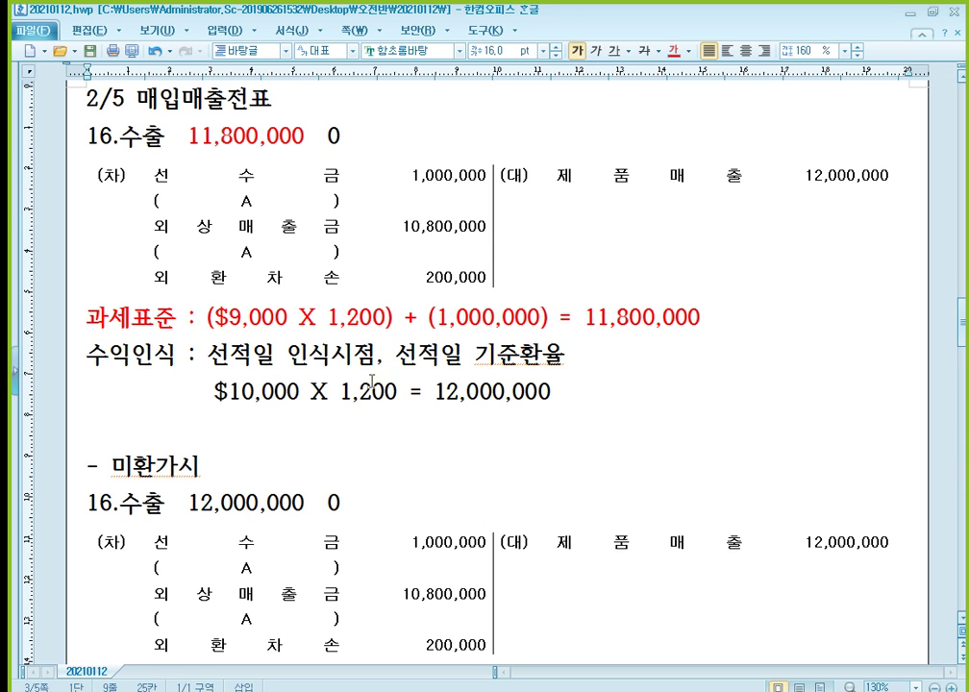
- Insert several blank lines between the 미환가시 journal entry and the 3/1 일반전표 heading
scroll(372, 382, down, 4)
click(263, 504)
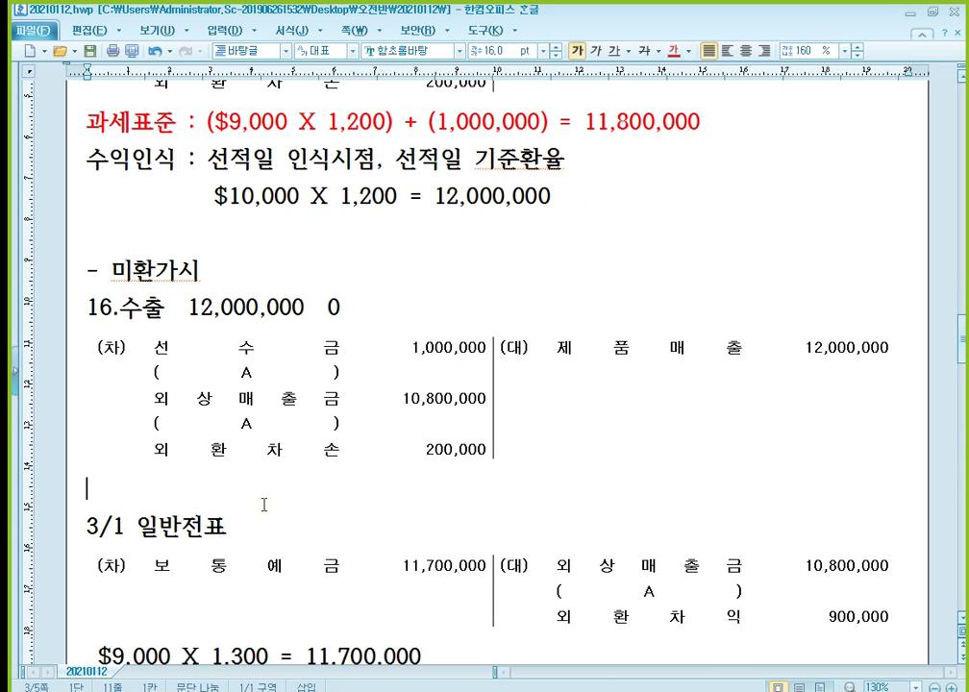
key(Return)
key(Return)
key(Return)
key(Return)
key(Return)
key(Return)
key(Return)
key(Return)
- Start a new note line reading "- 환가O" below the 미환가시 journal entry
scroll(229, 580, up, 4)
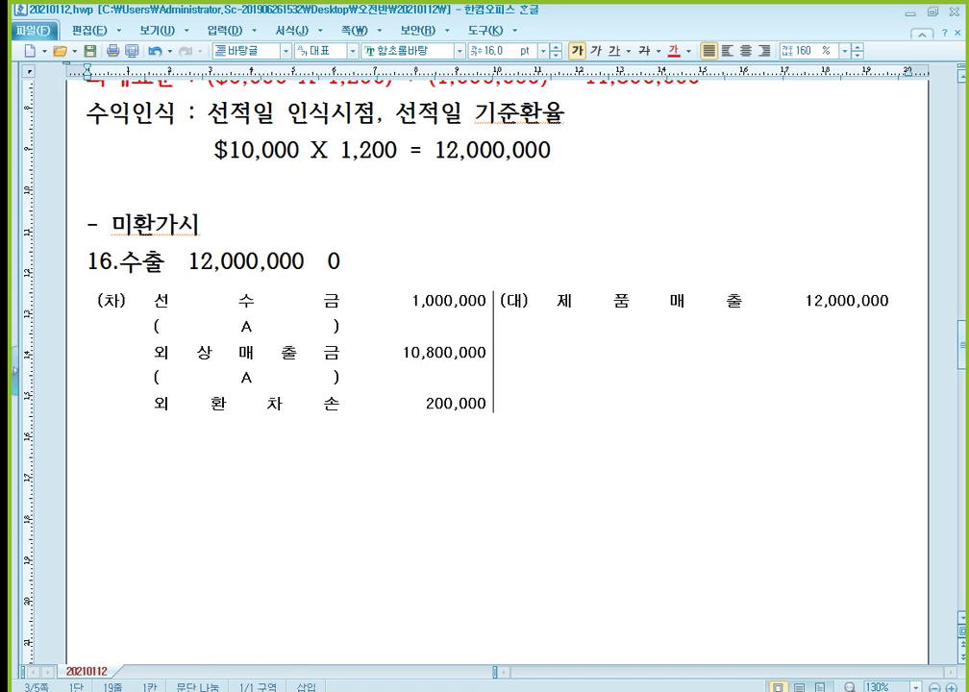
scroll(230, 579, down, 1)
click(138, 488)
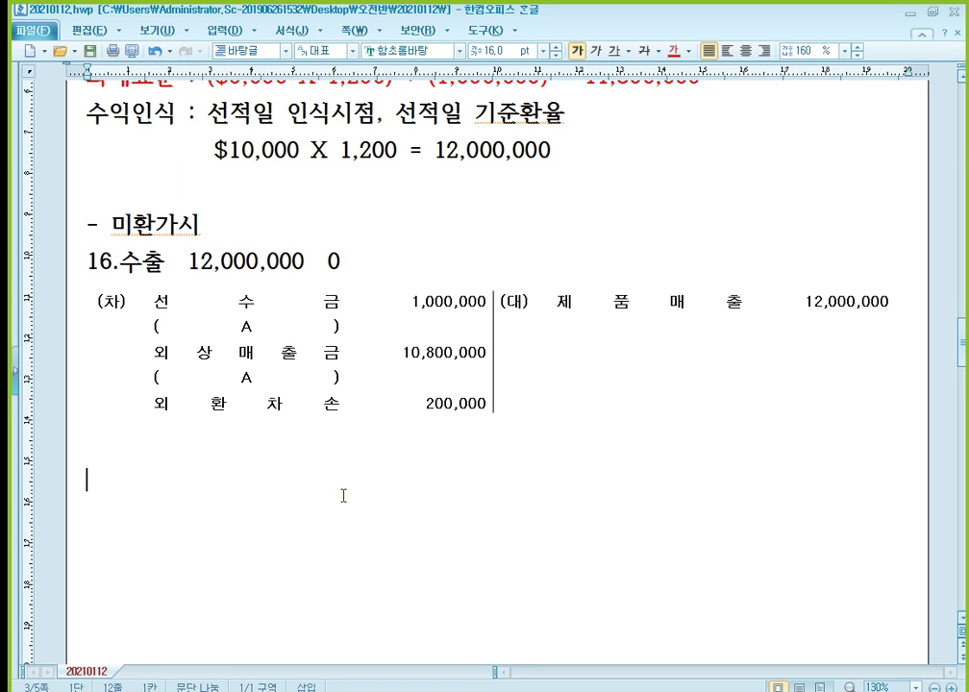
text(-)
text(환가)
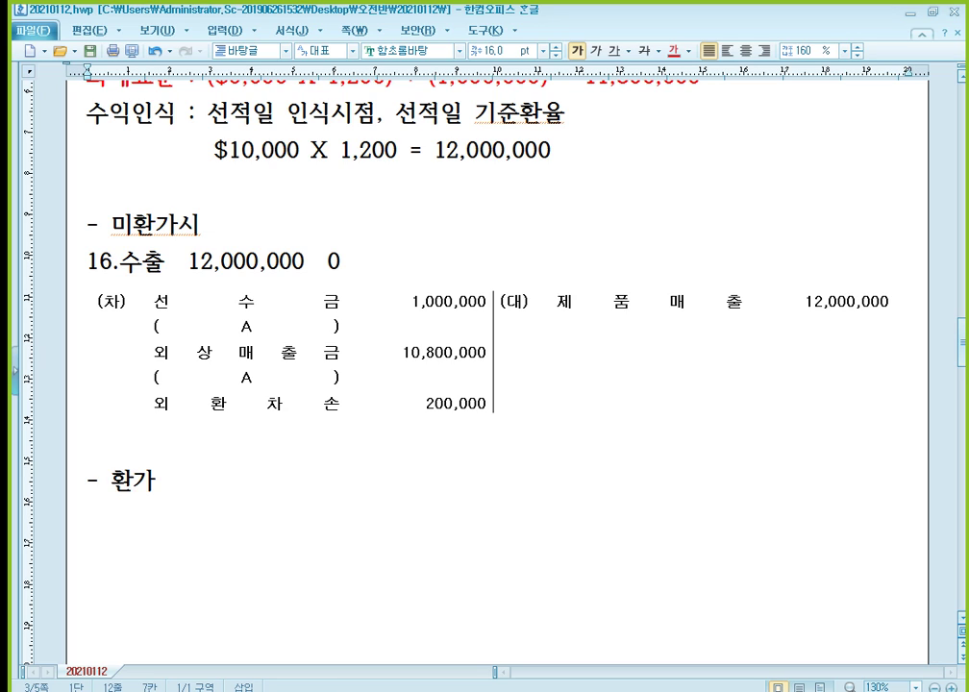
text(ㅣ)
key(BackSpace)
text(ㅇ )
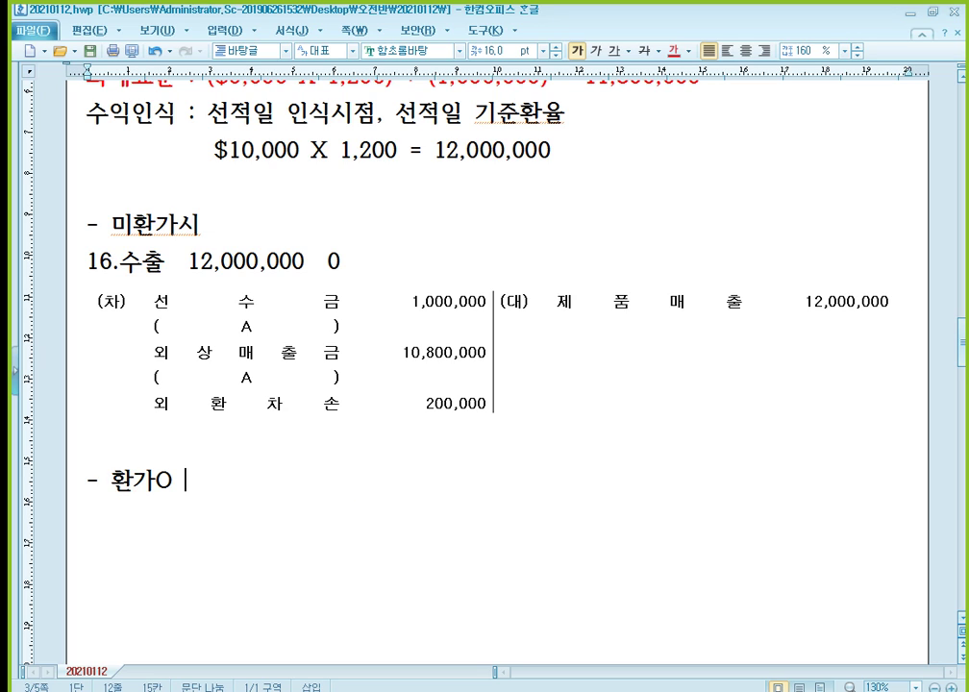
text(과세표준으)
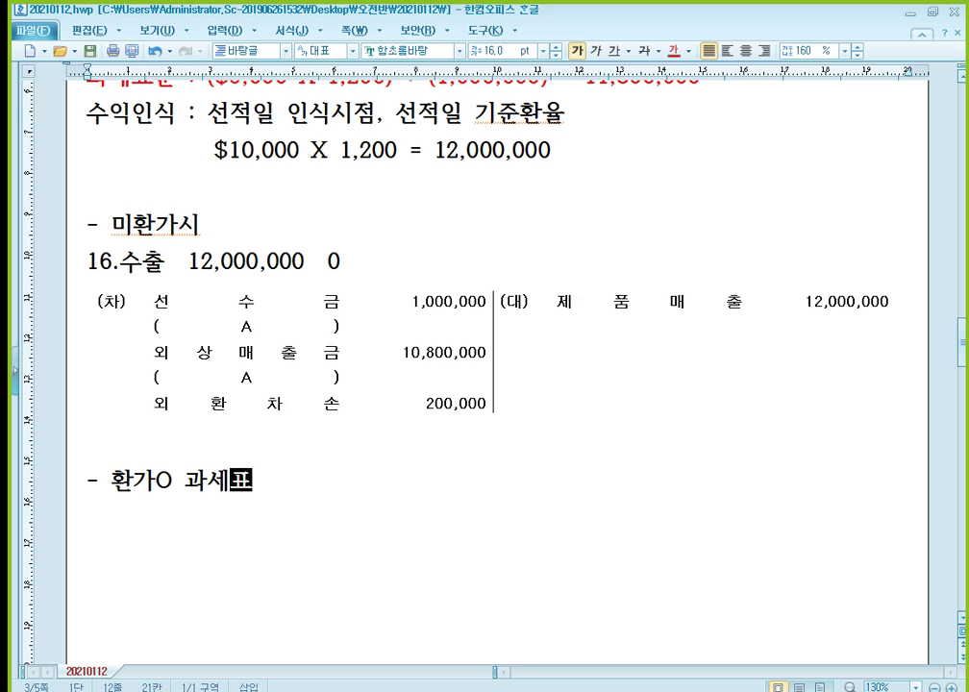
key(BackSpace)
key(BackSpace)
key(BackSpace)
key(BackSpace)
key(BackSpace)
key(BackSpace)
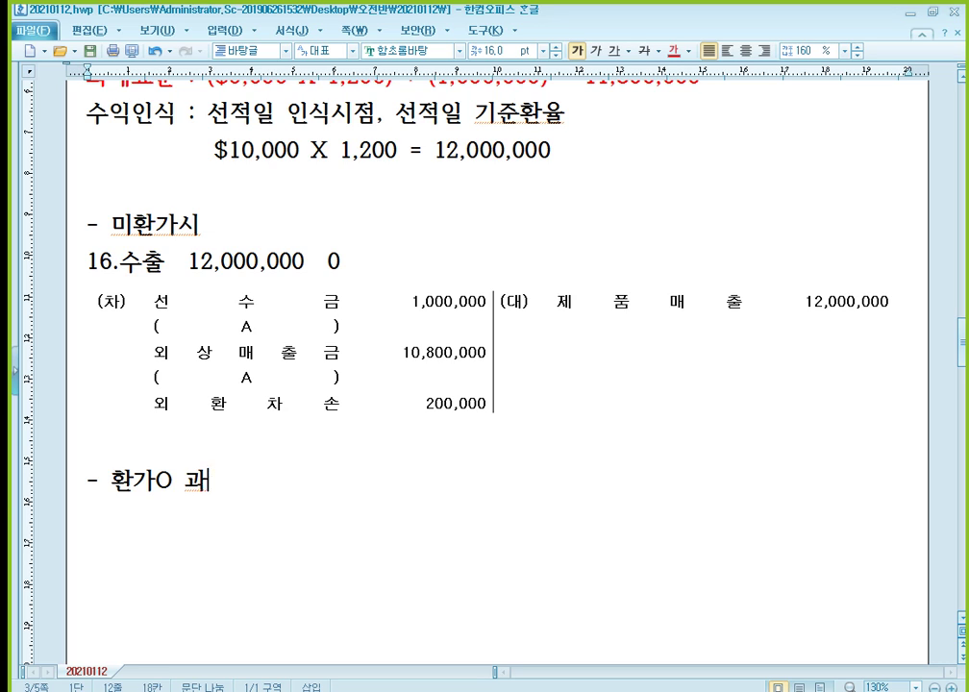
text(수)
key(BackSpace)
- Complete the 환가O note with "제품매출(수익인식)은 부가가치세법 과세표준을 적용한다."
text(제품매출)
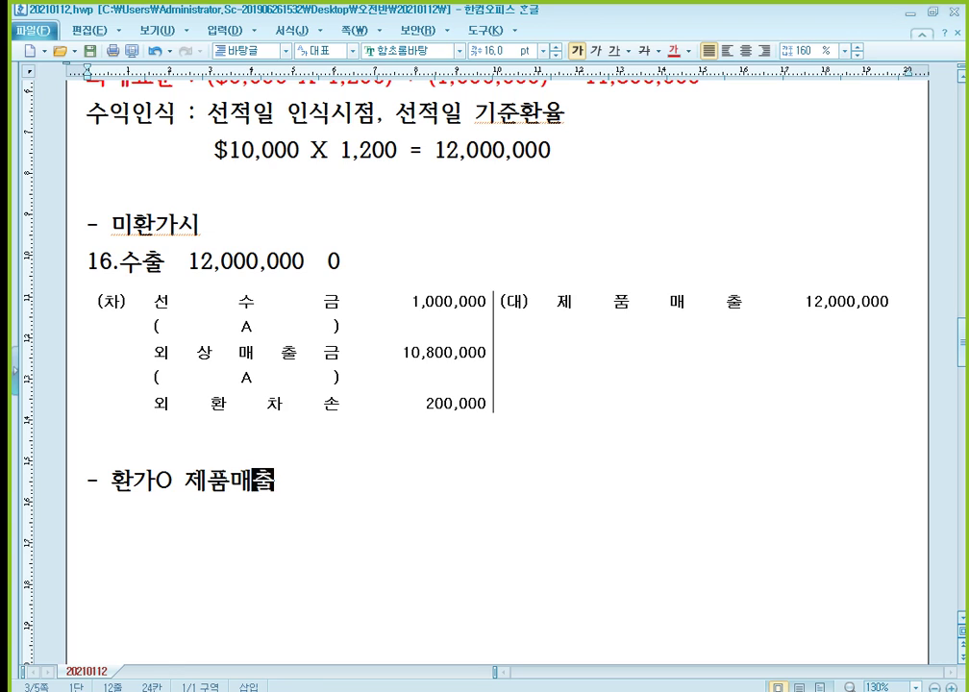
text((수익인식)을)
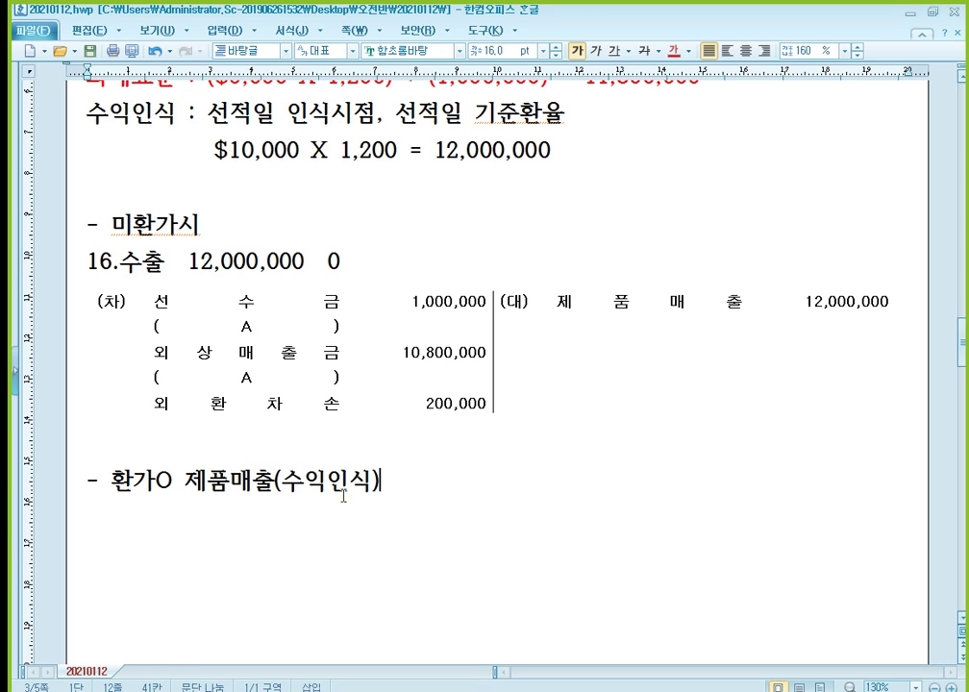
text( 부가가치)
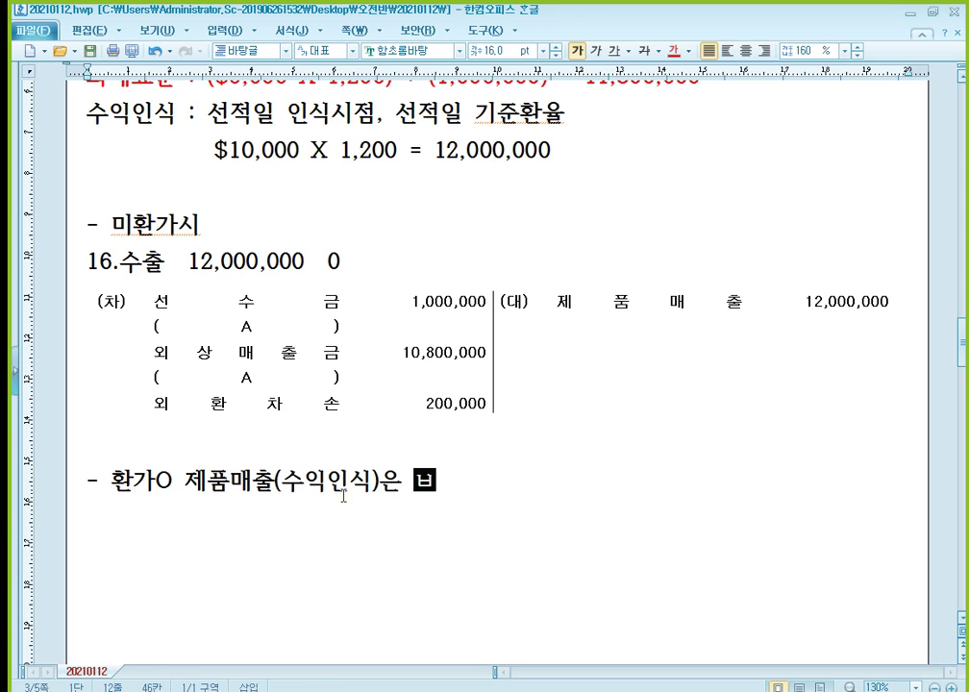
text(세법)
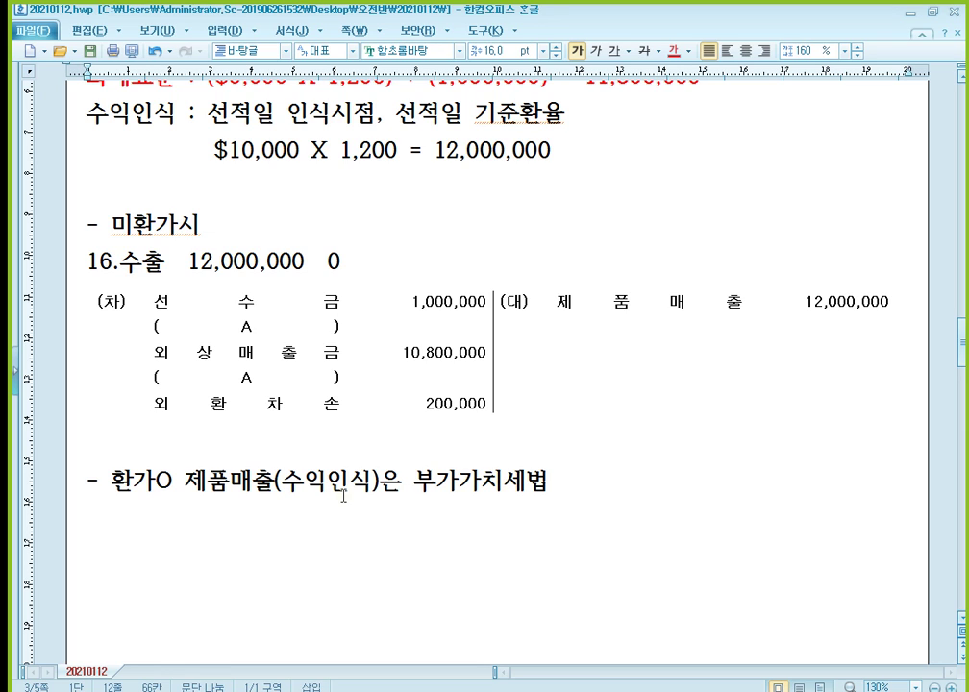
text( 과세표주ㄴ을 적용하)
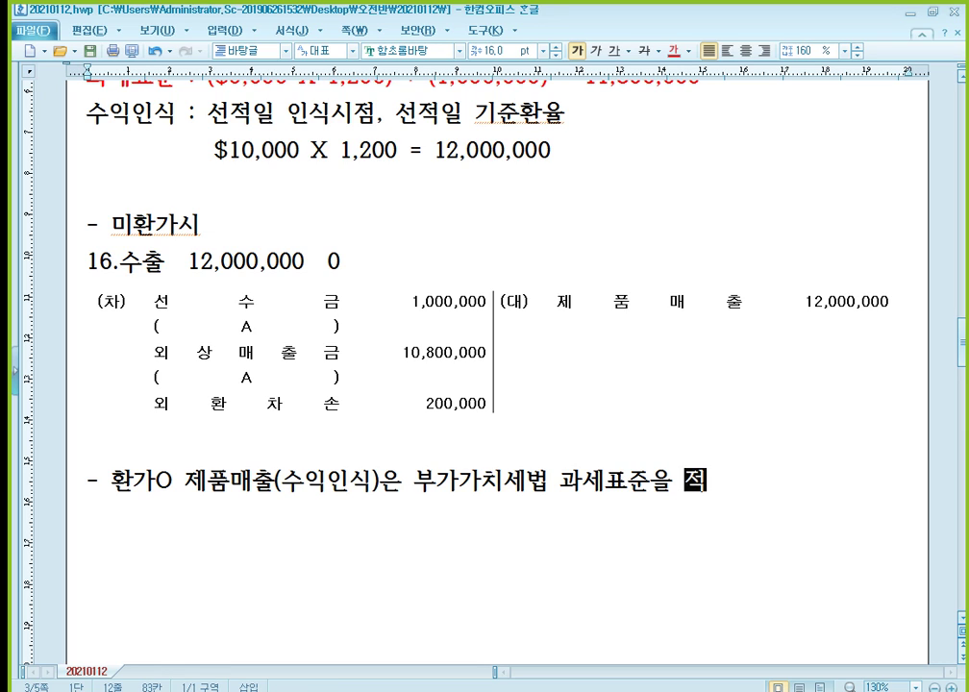
text(ㄴ다.)
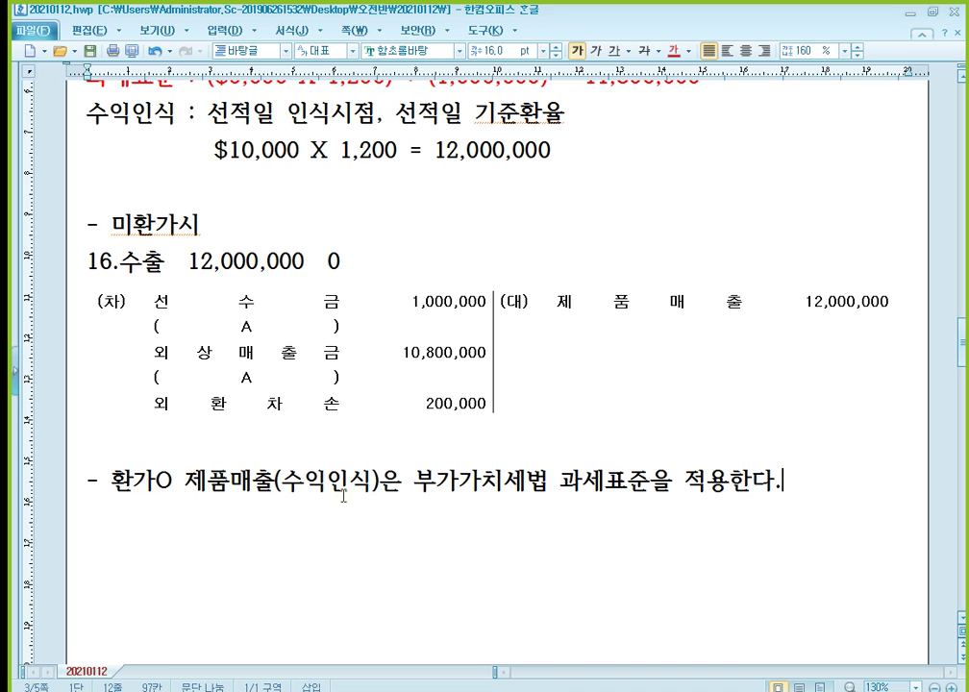
- Insert an empty (차)/(대) journal entry table below the 환가O note and write "16.수출" on a line above it
key(Return)
text((차)	(대))
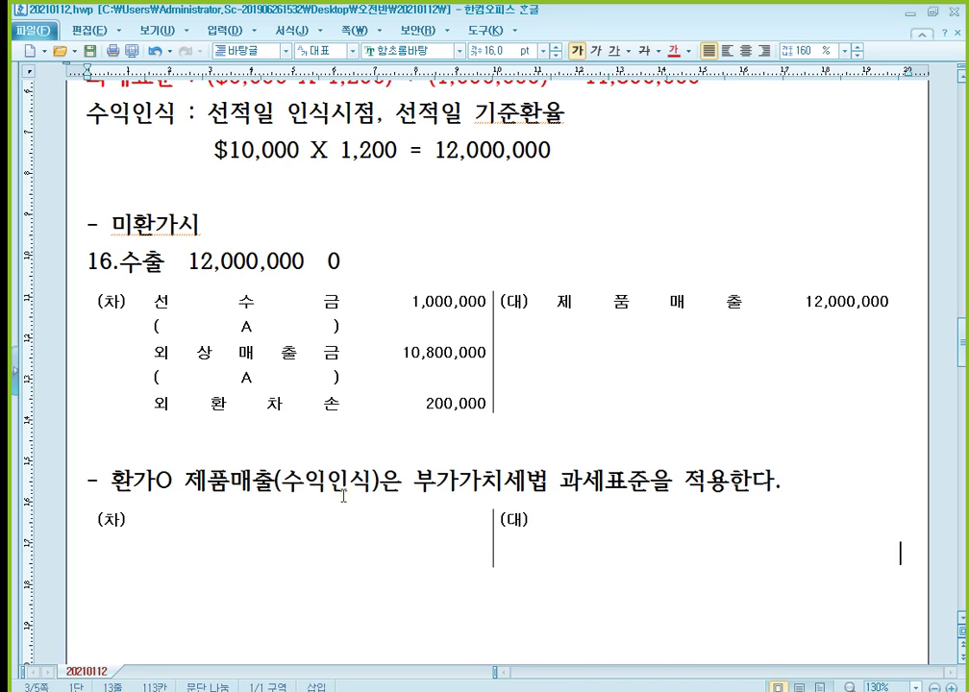
key(Up)
key(End)
key(Return)
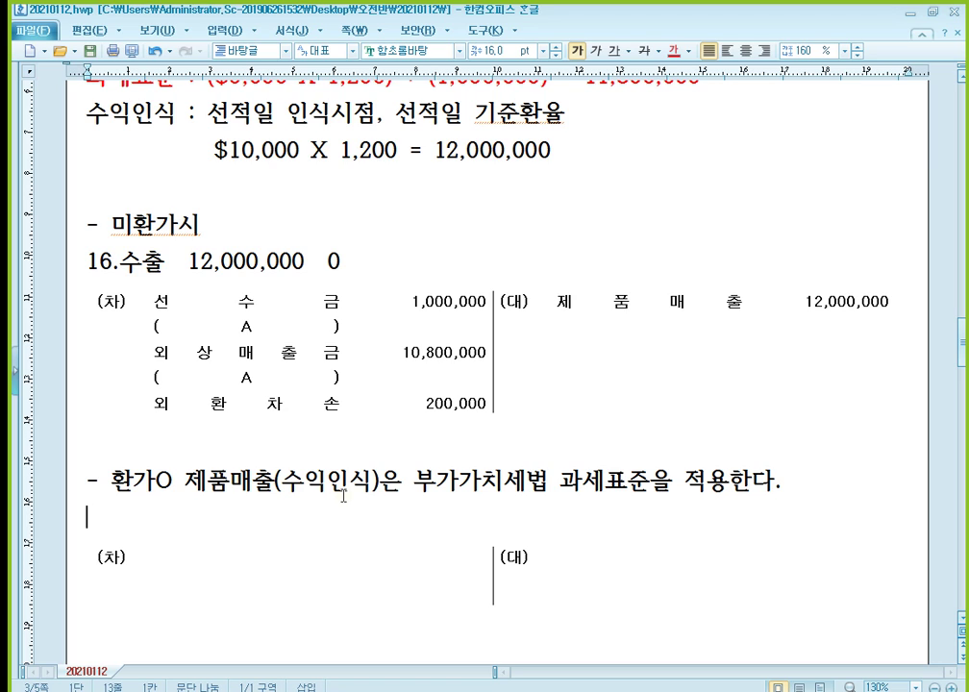
text(16.수추)
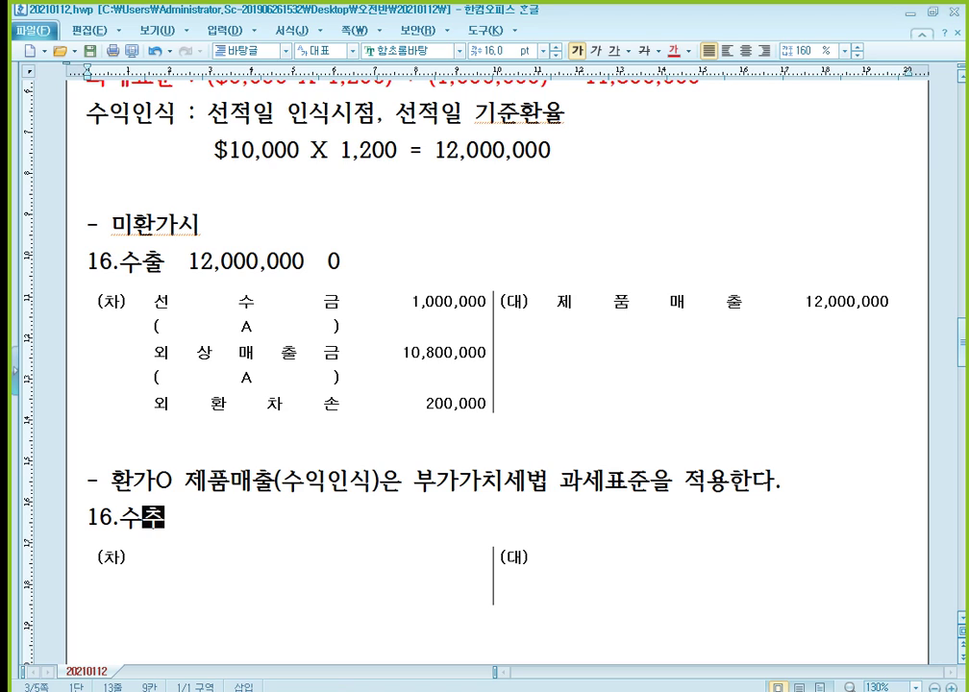
text(ㄹ)
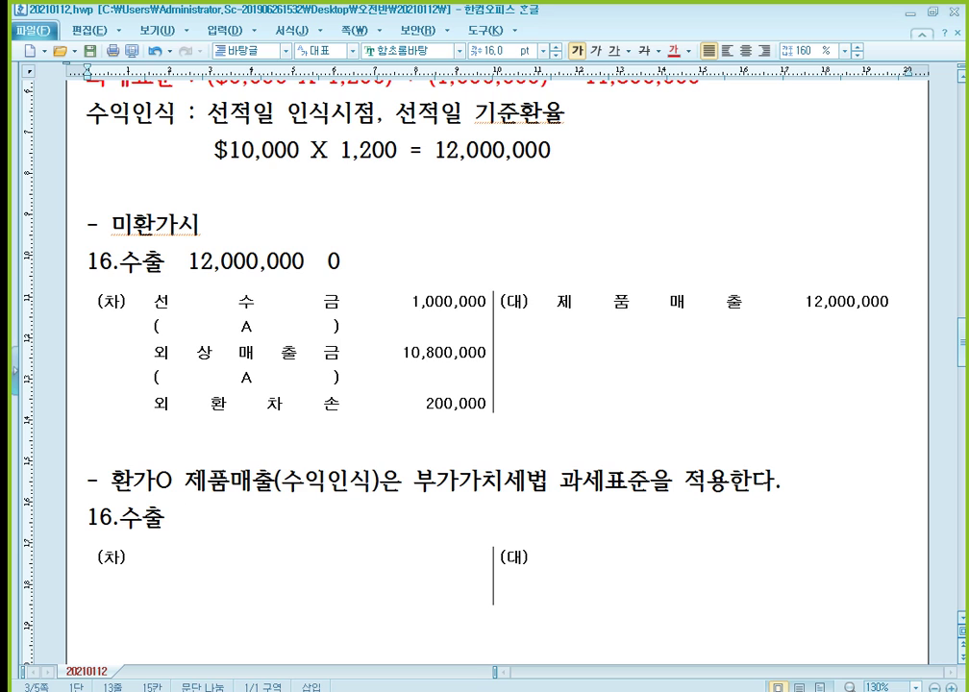
- Check the export amount in the 2/5 매입매출전표 section and enter 11,800,000 after 16.수출 in the 환가O section
scroll(448, 478, up, 5)
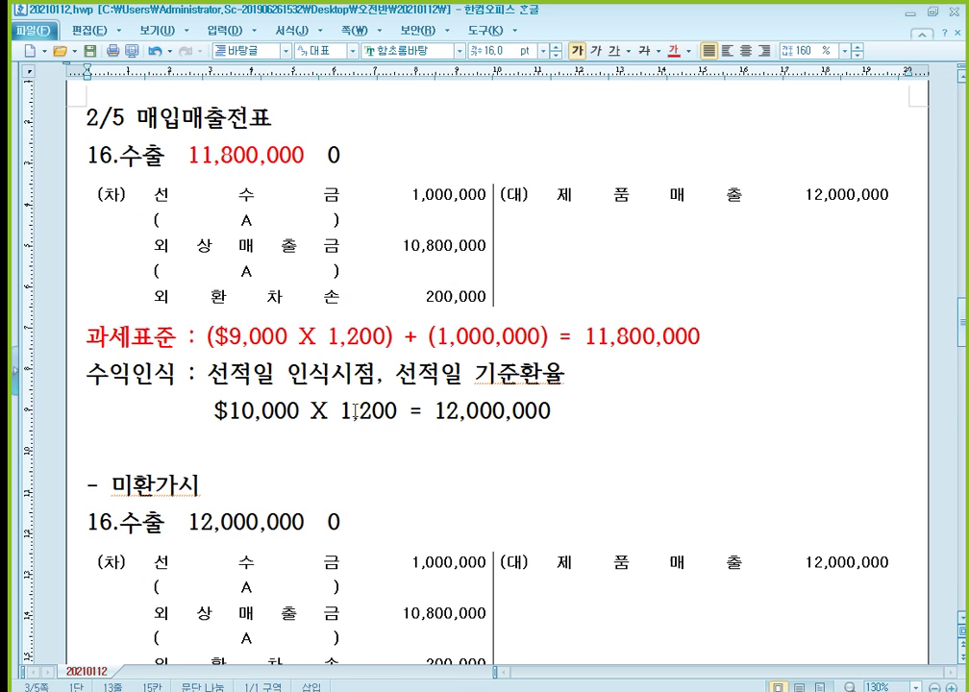
click(269, 156)
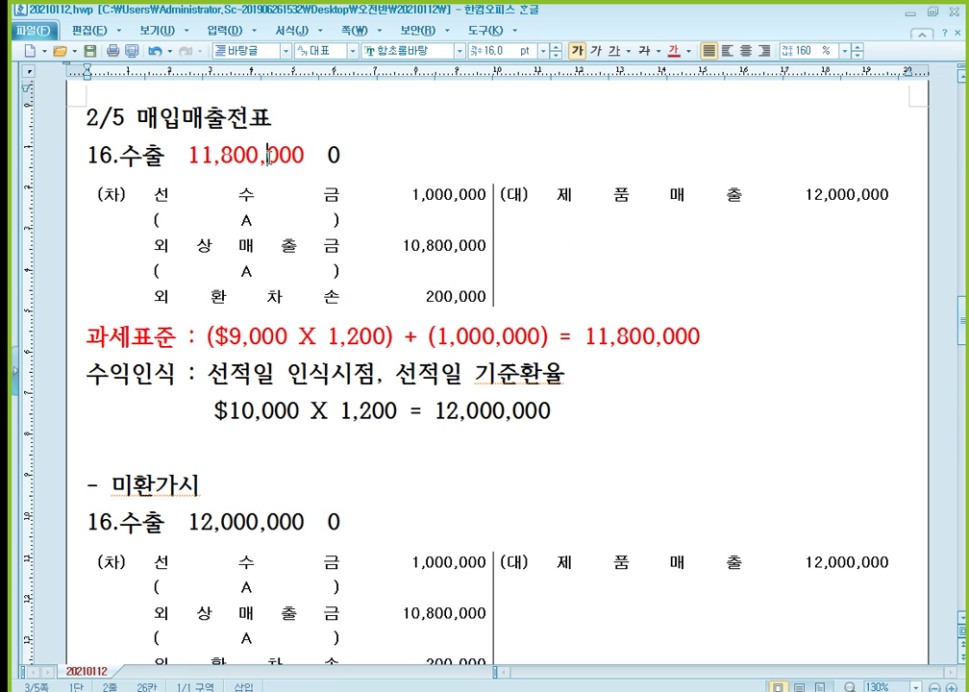
scroll(310, 213, down, 6)
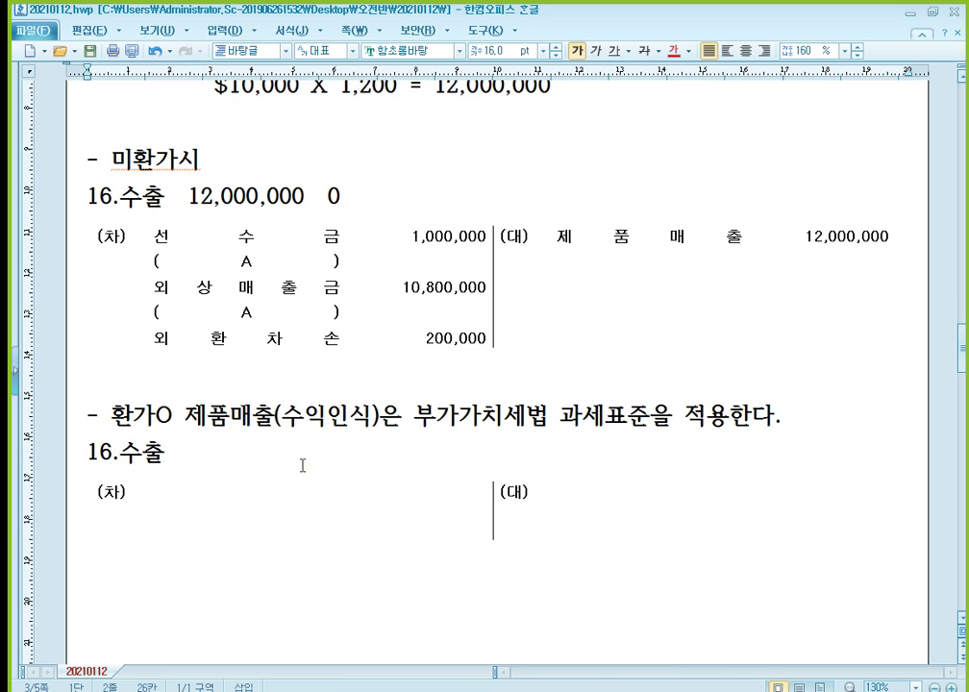
click(284, 459)
text(11,800,000)
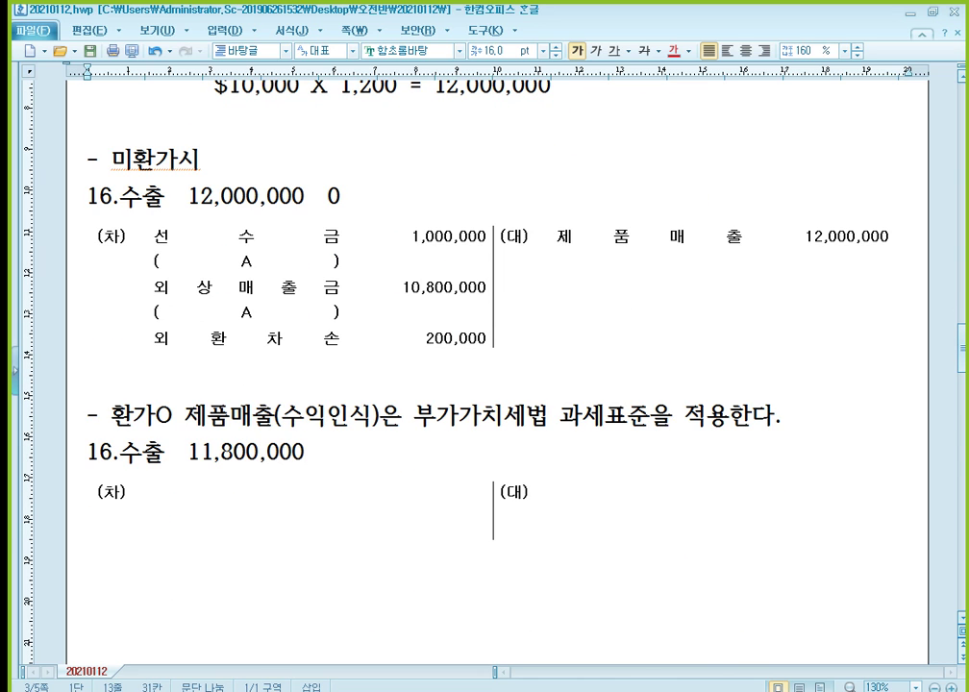
- Add 0 after 11,800,000 on the 환가O 16.수출 line and record the credit 제품매출 11,800,000 in the entry table below it
text(   0)
click(592, 504)
text(제품)
text(매출)
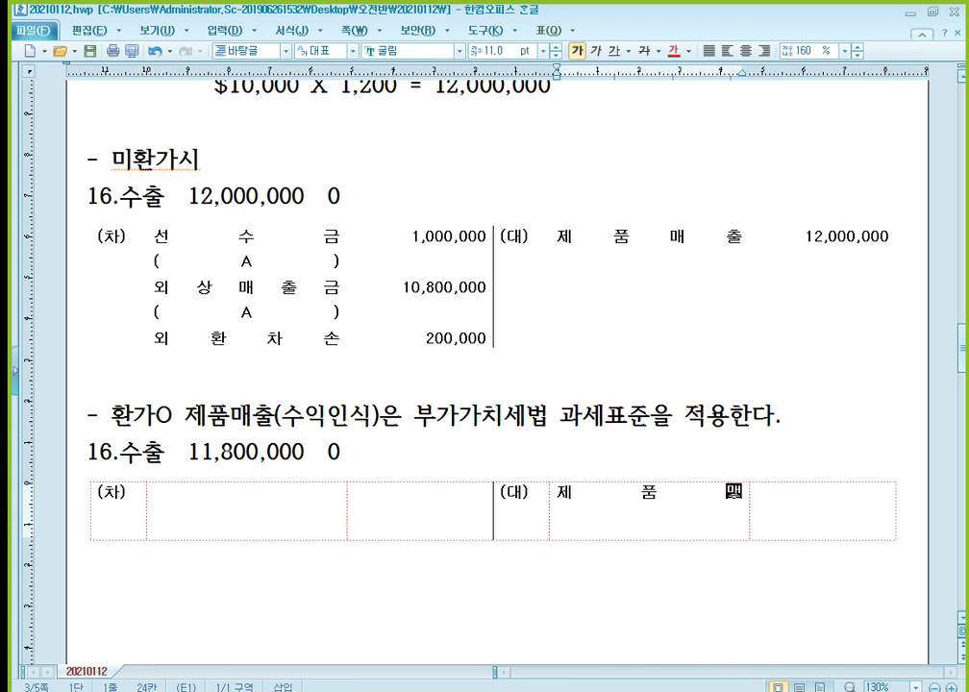
scroll(667, 623, down, 3)
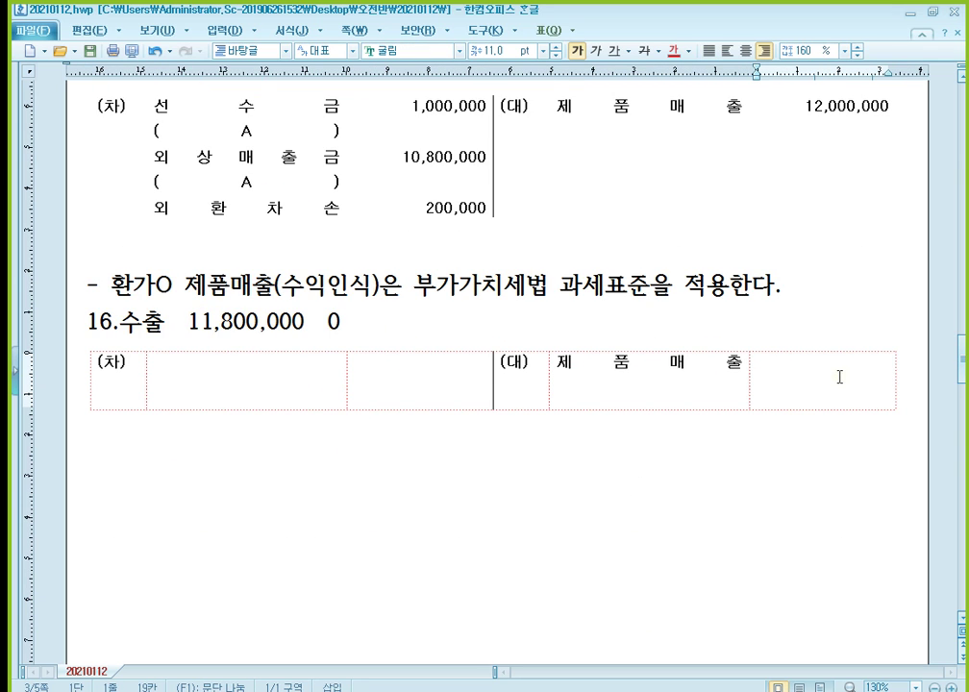
text(11,800,000)
- Record the debit 선수금 1,000,000 in the 환가O journal entry, with (A) on the line beneath the account name
click(208, 372)
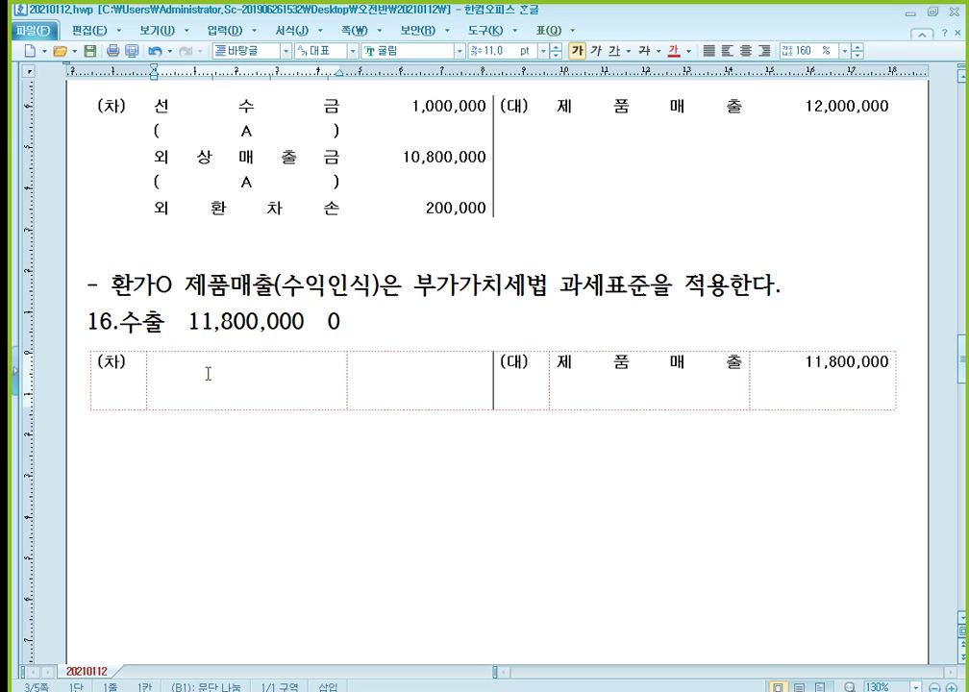
text(선수금)
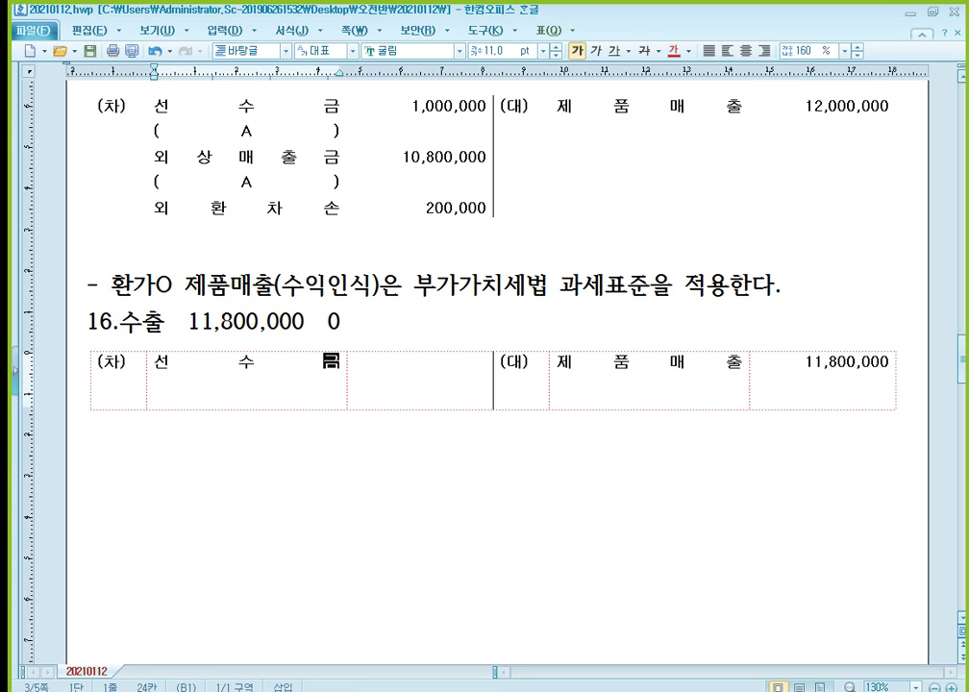
key(Tab)
text(1,000,000)
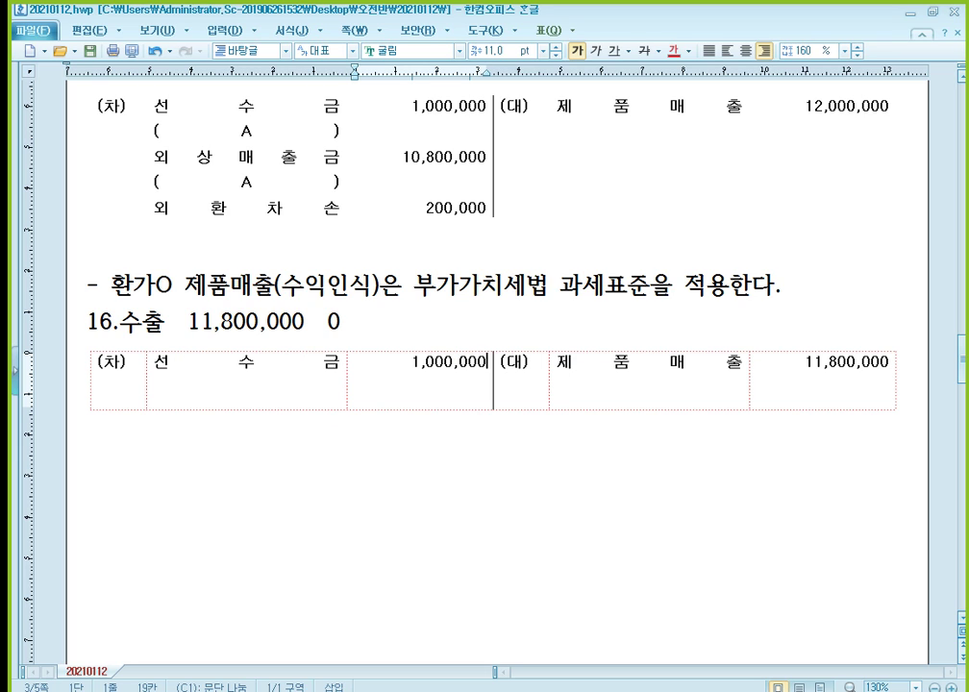
key(shift+Tab)
key(Return)
text((A))
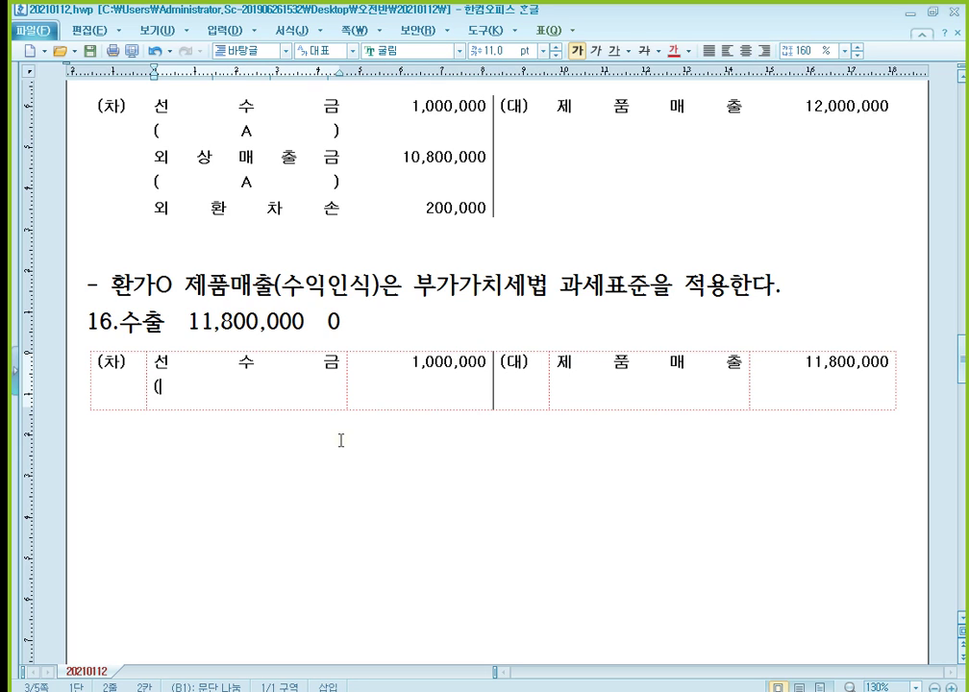
- Add the debit 외상매출금 10,800,000 to the 환가O journal entry, with (A) on the line beneath the account name
key(Return)
text(외 상 매 출 )
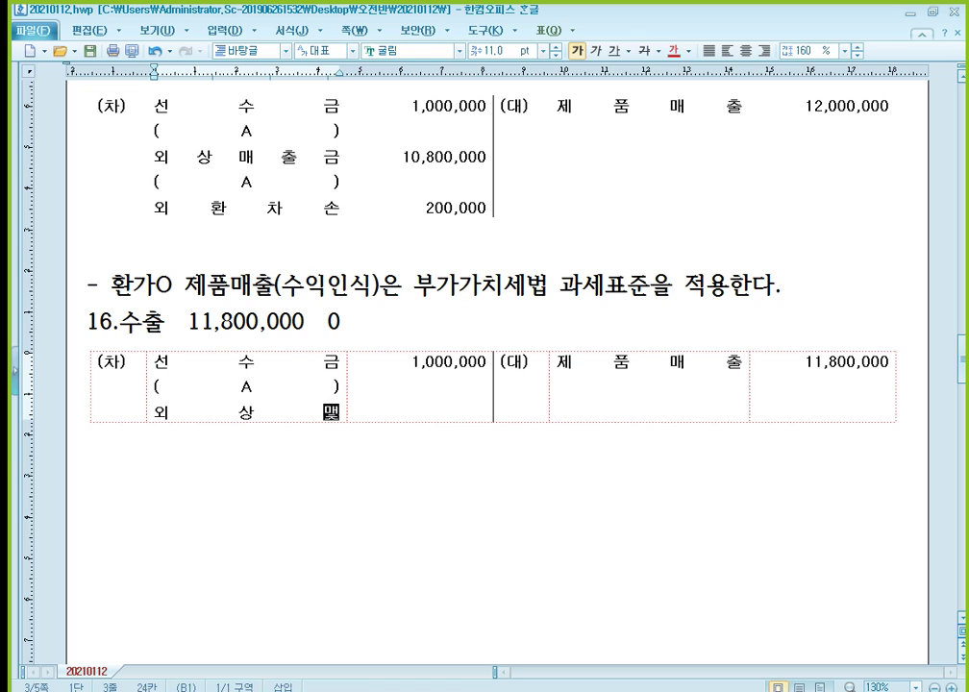
text(금)
key(Return)
text((A))
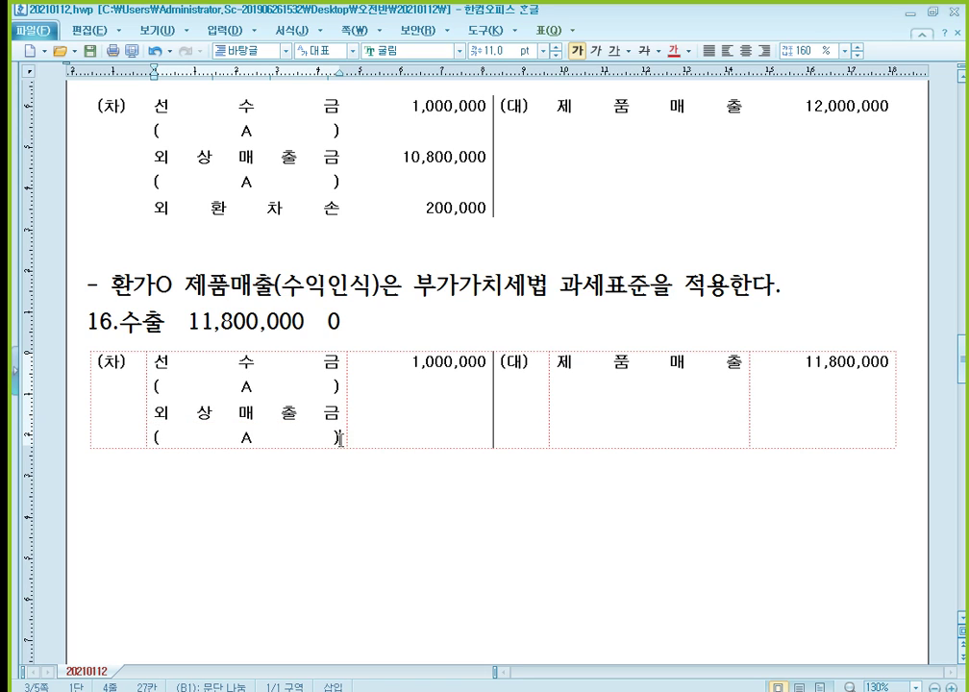
key(Tab)
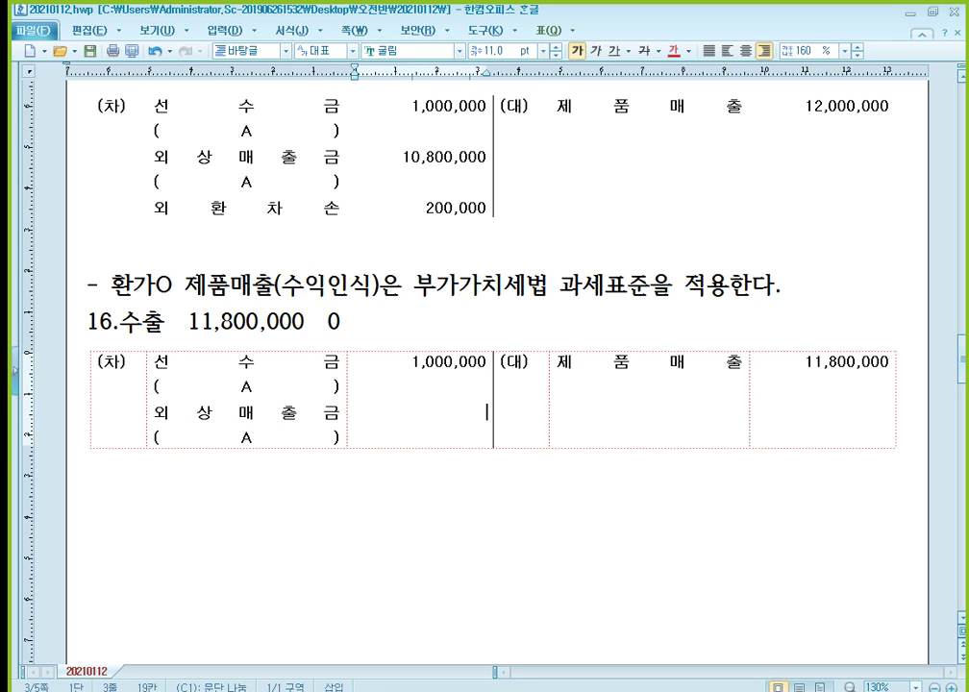
text(10,800,000)
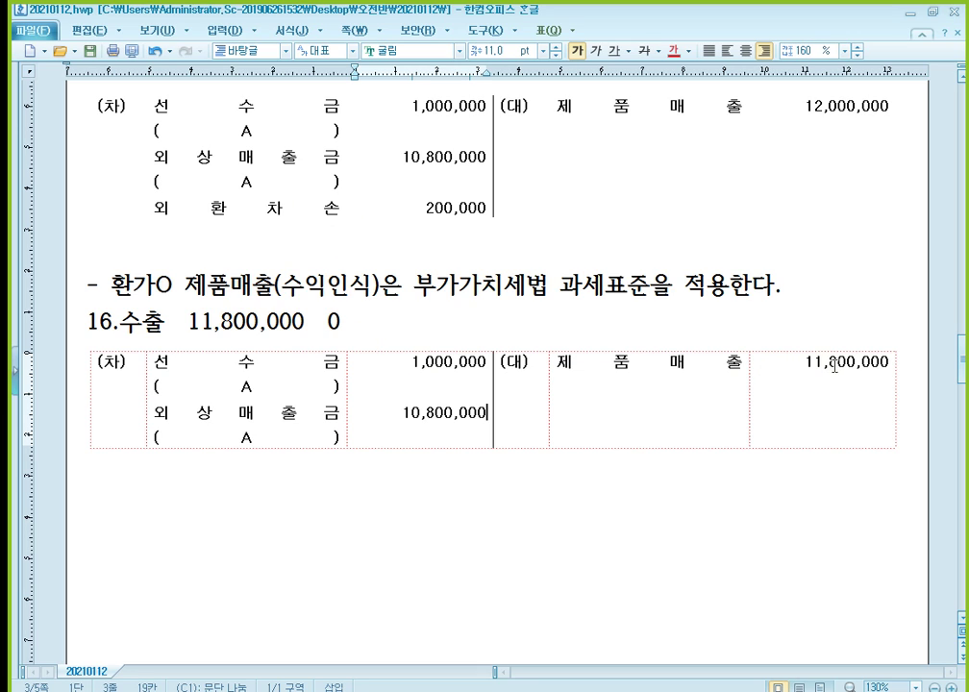
- Compare the 제품매출 amounts and debit lines of the 환가O entry with the 2/5 매입매출전표 and 미환가시 entries
click(788, 363)
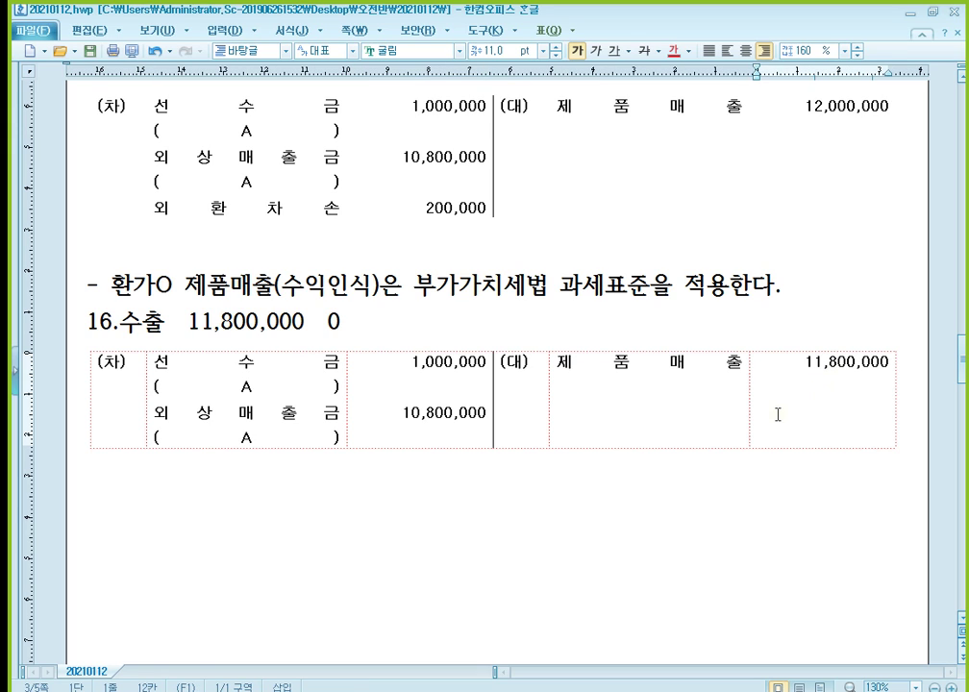
click(89, 284)
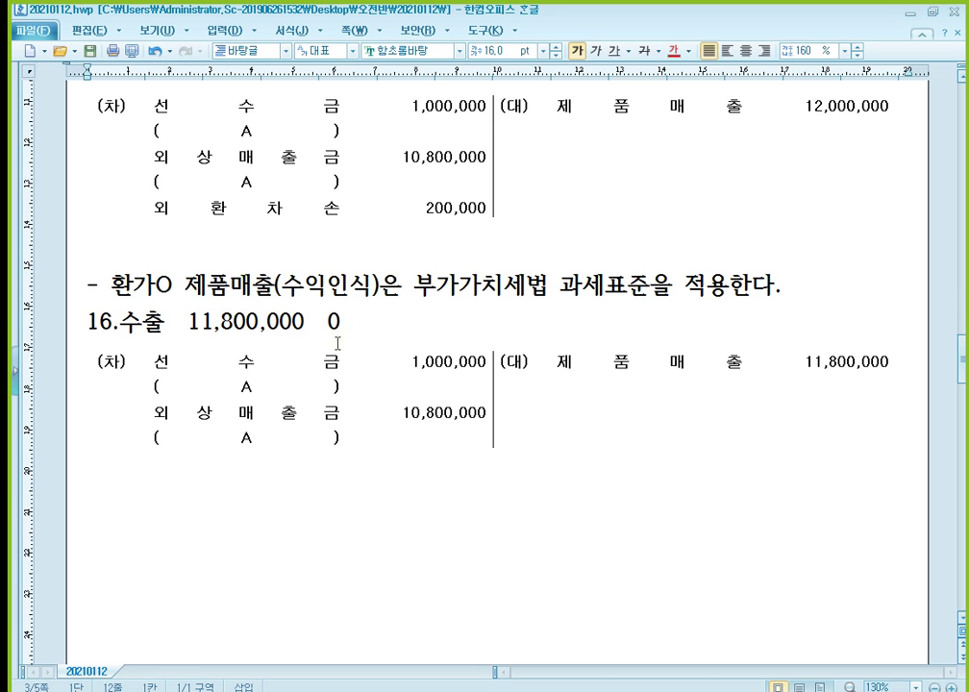
scroll(335, 337, up, 10)
click(323, 309)
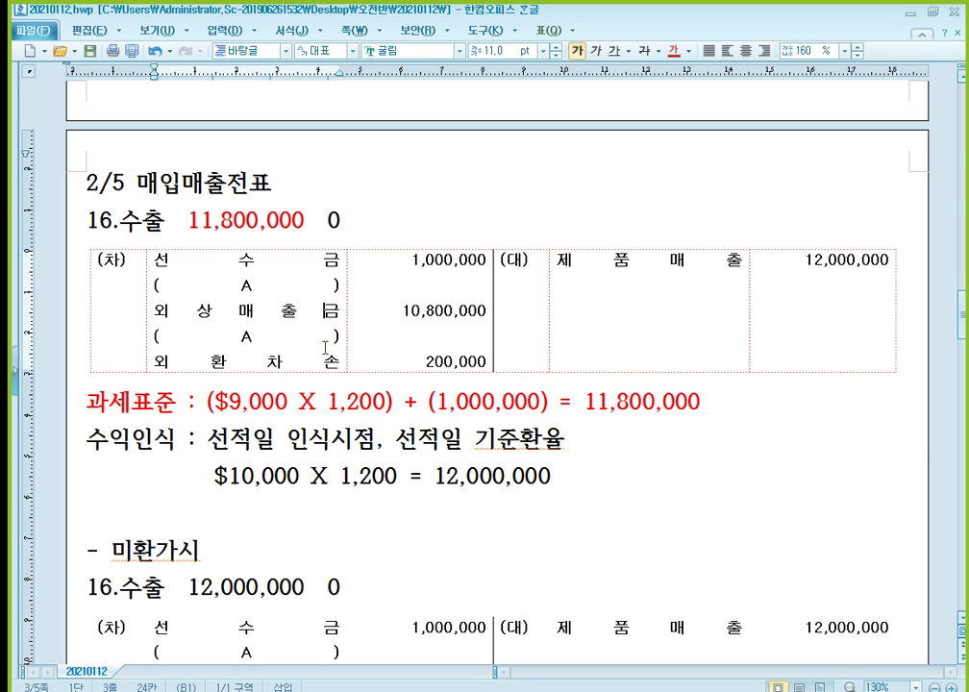
scroll(413, 381, down, 5)
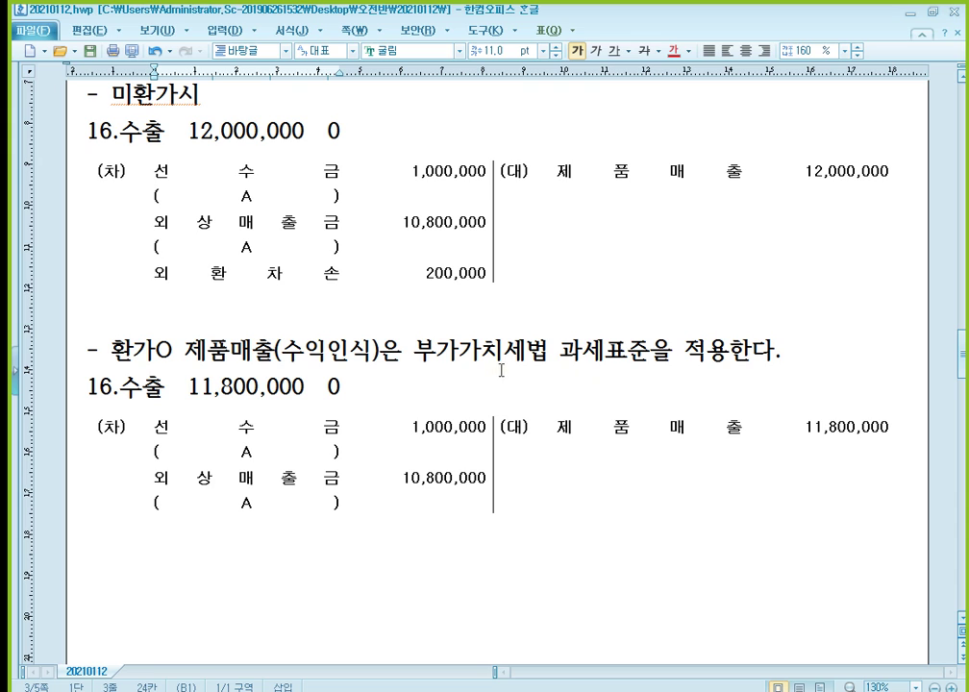
click(832, 435)
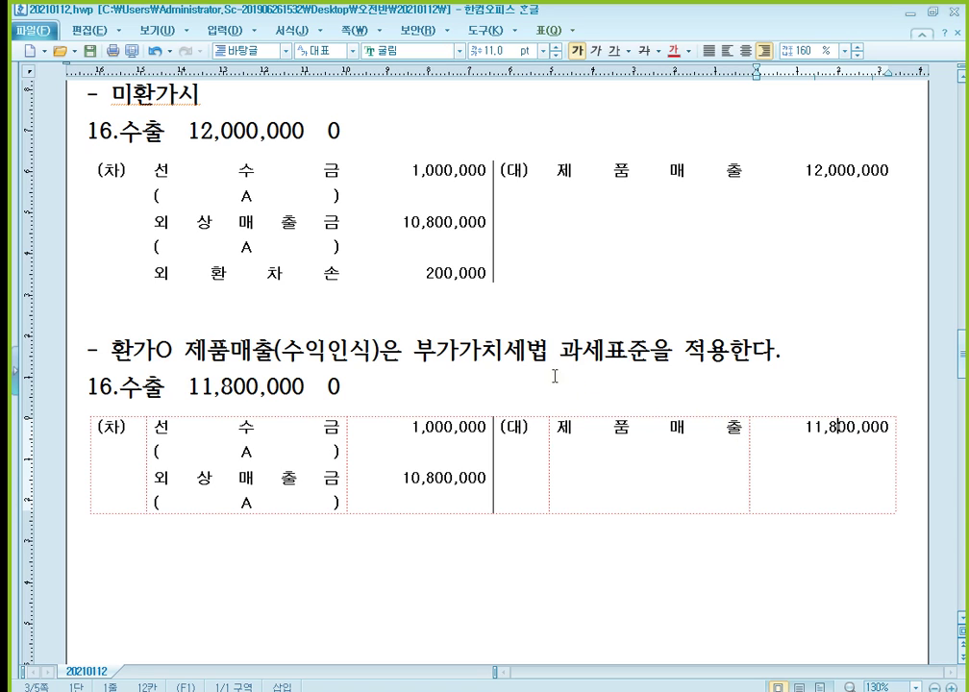
scroll(555, 375, up, 8)
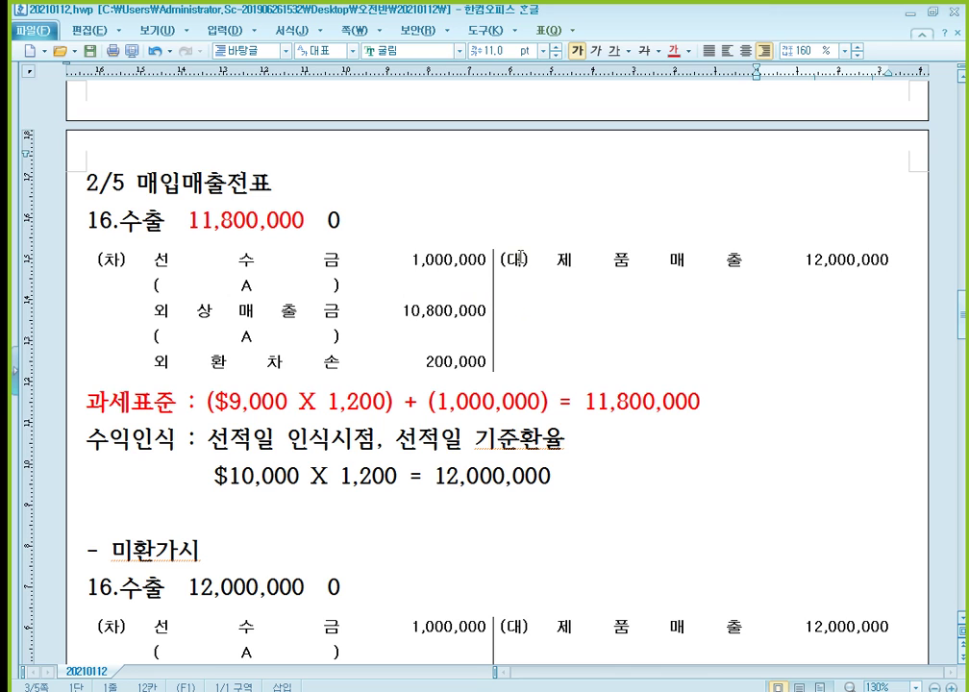
scroll(574, 365, down, 3)
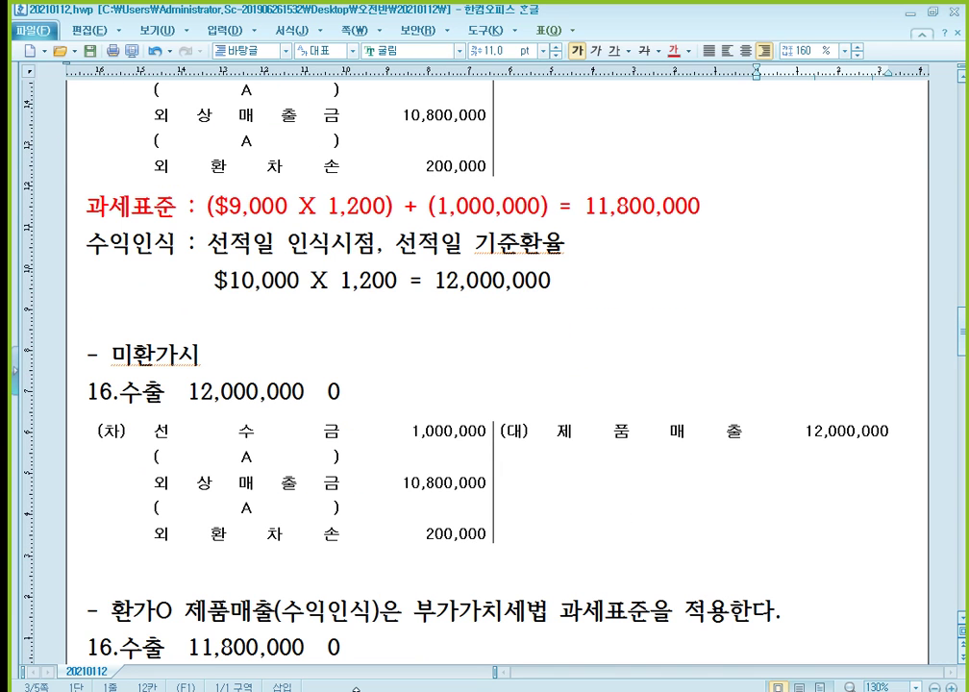
- Switch to the textbook in 알PDF and review the 과세표준 rules for consideration received in foreign currency on page 226
key(alt+Tab)
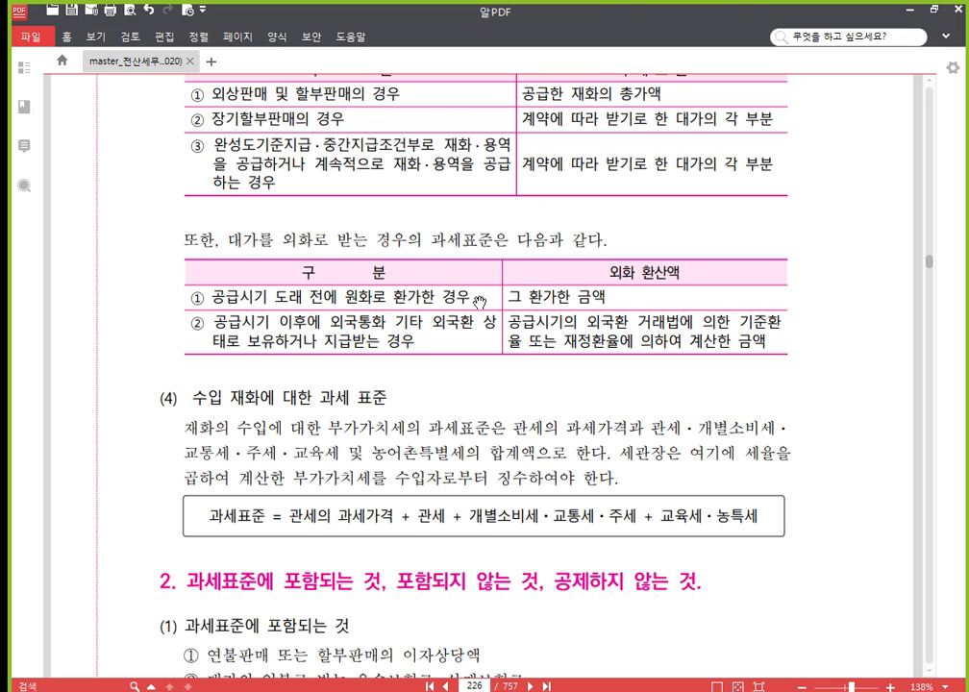
scroll(404, 294, down, 3)
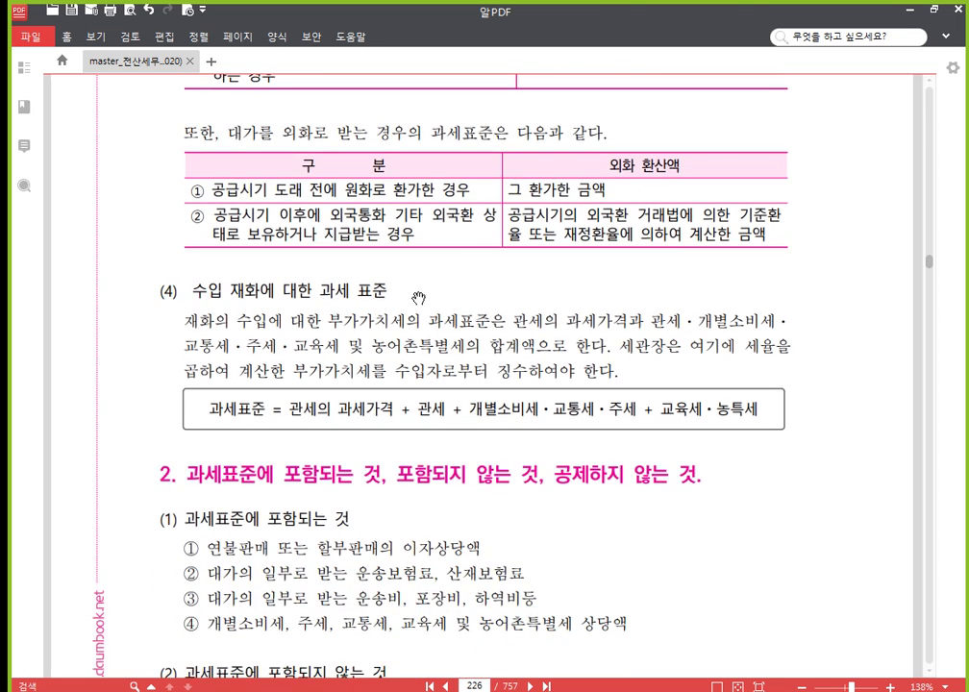